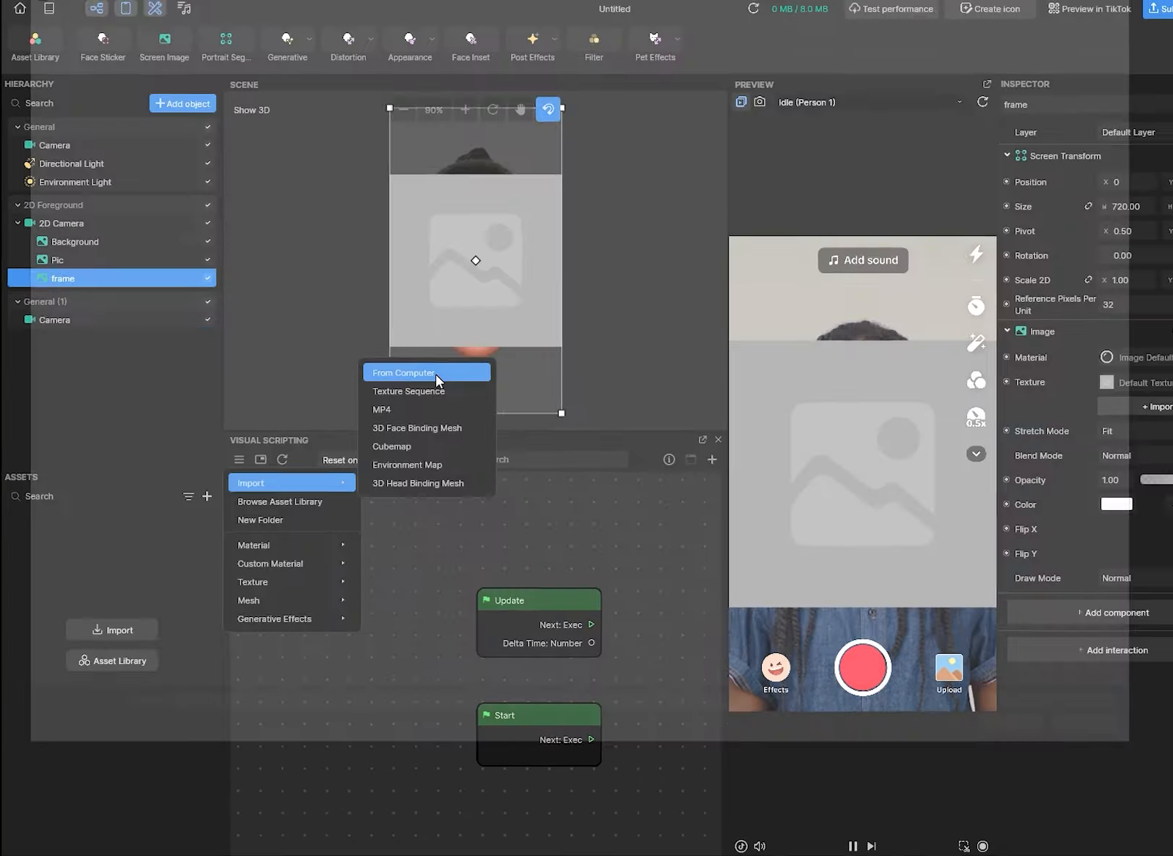
# - Import the girl-with-camera photo and frame_png_7 from the computer as textures
pyautogui.click(615, 192)
pyautogui.click(183, 130)
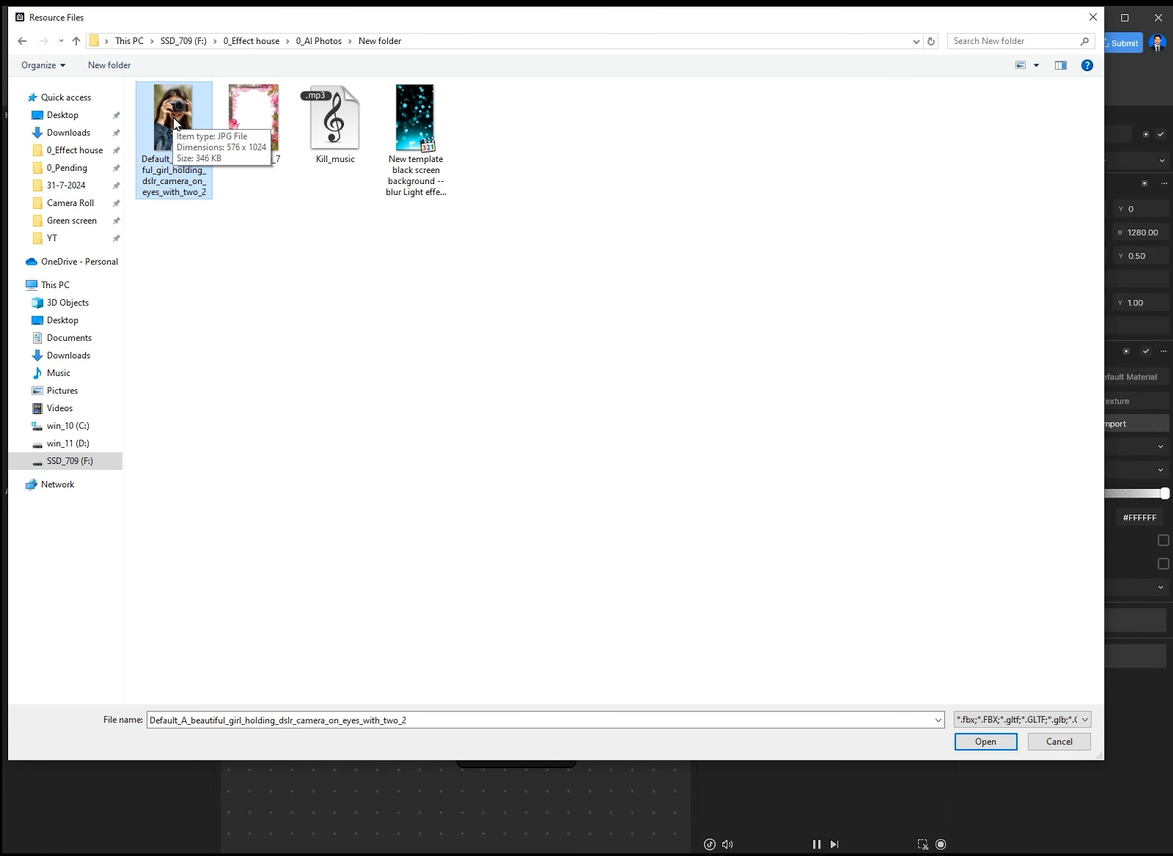
pyautogui.keyDown('ctrl'); pyautogui.click(249, 128); pyautogui.keyUp('ctrl')
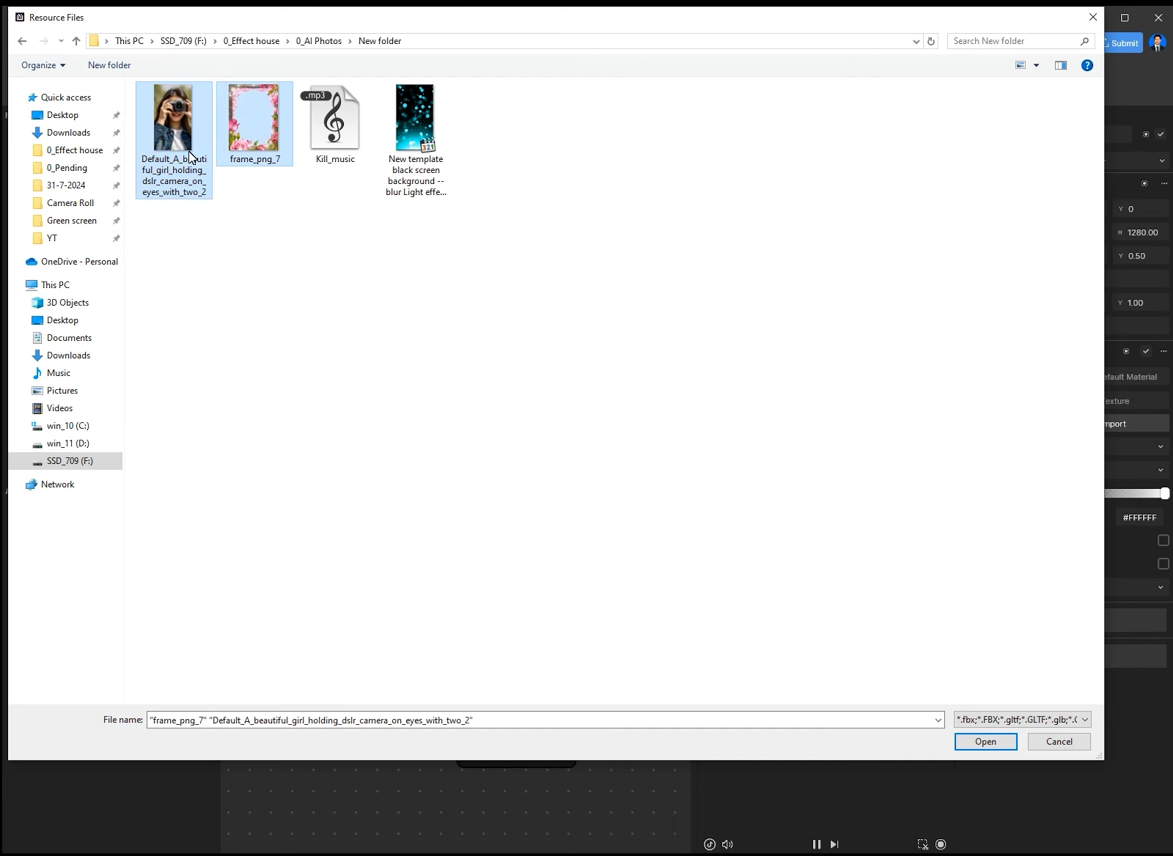
pyautogui.click(989, 742)
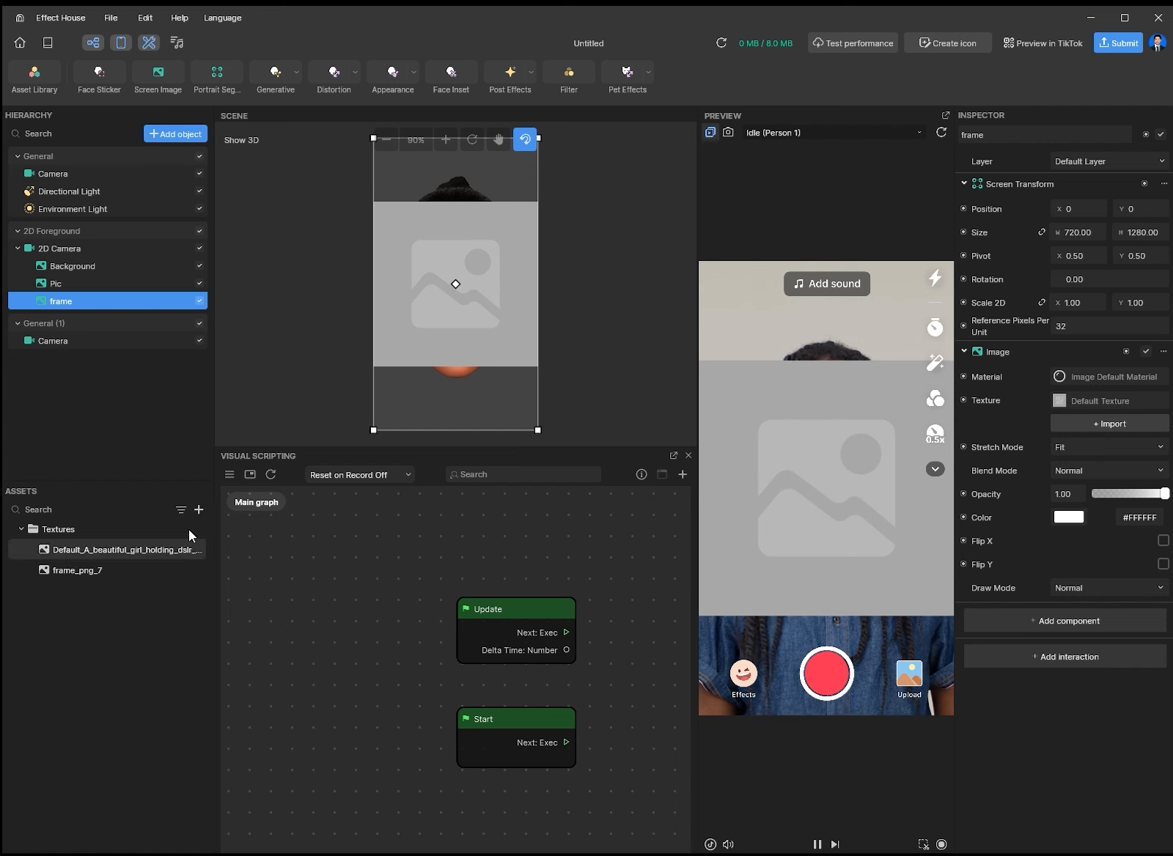
# - Import the black-screen light-effect background video as an MP4 asset
pyautogui.click(198, 509)
pyautogui.moveTo(248, 498)
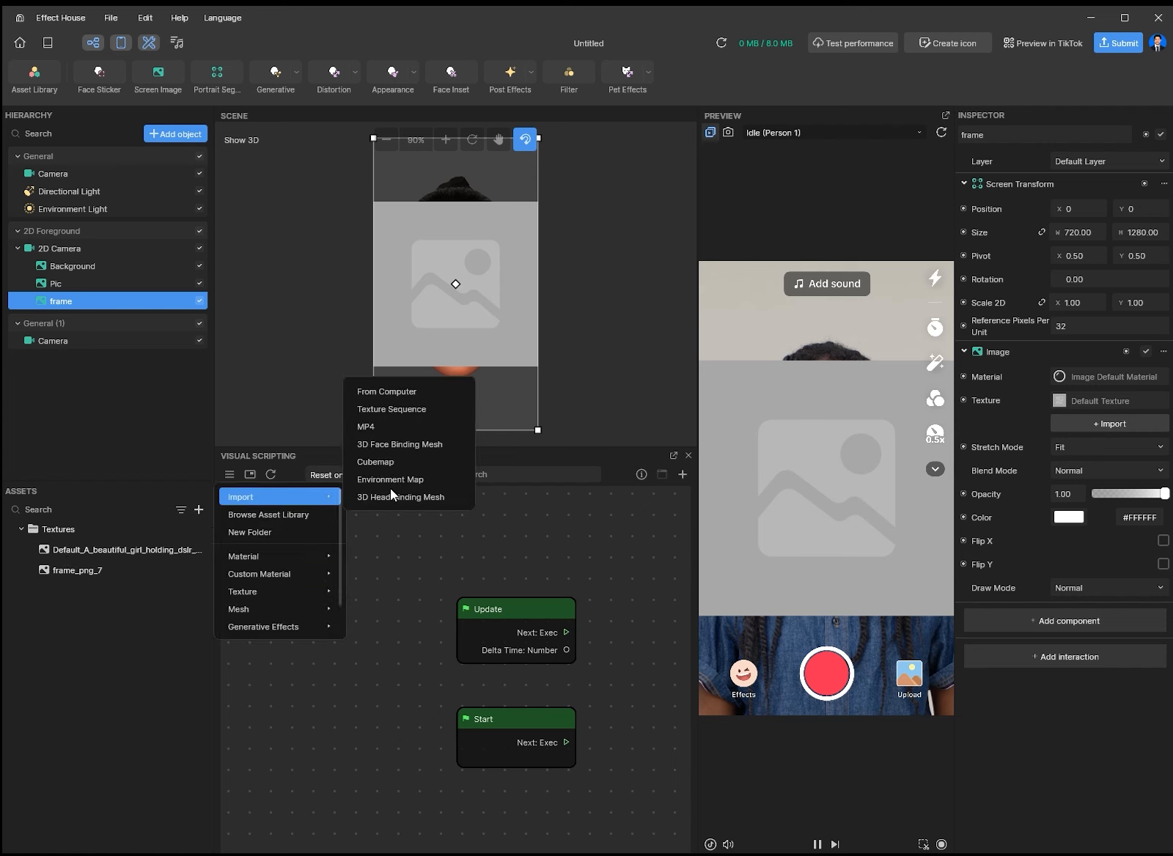
pyautogui.click(366, 428)
pyautogui.click(154, 106)
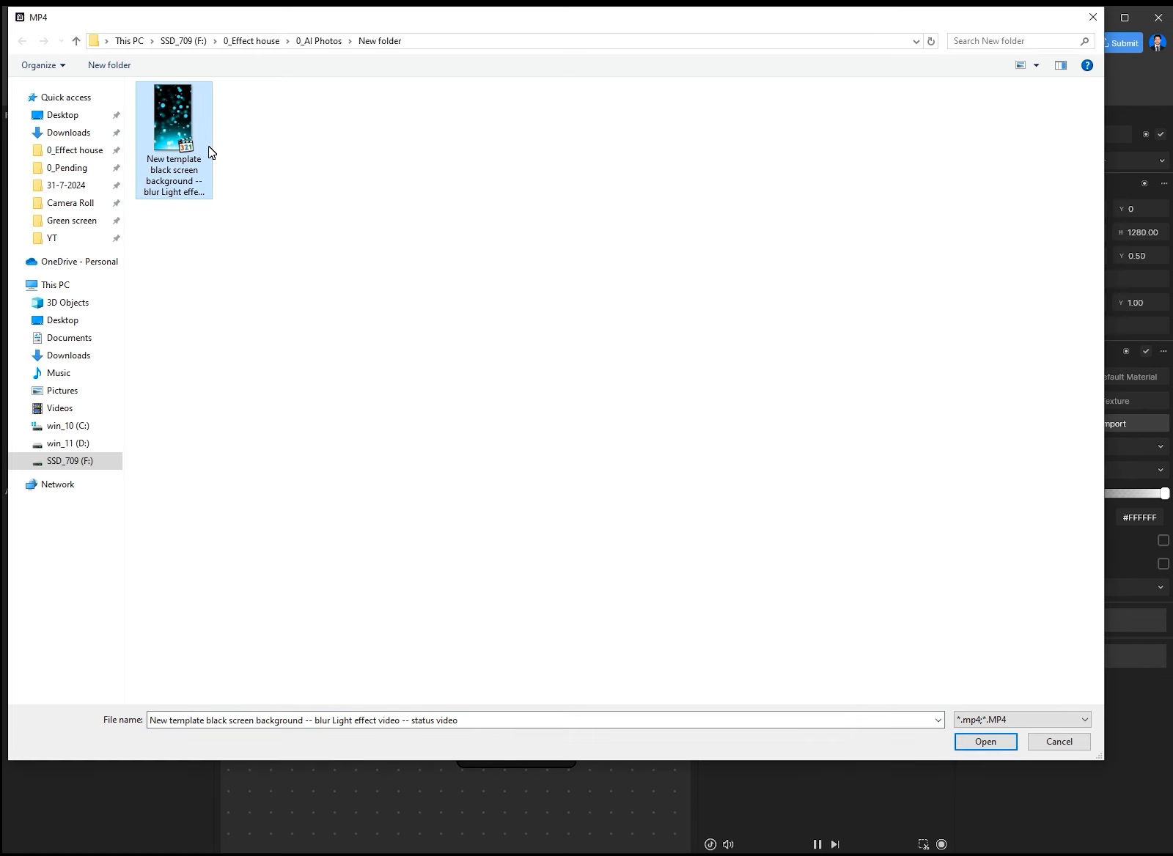
pyautogui.click(982, 743)
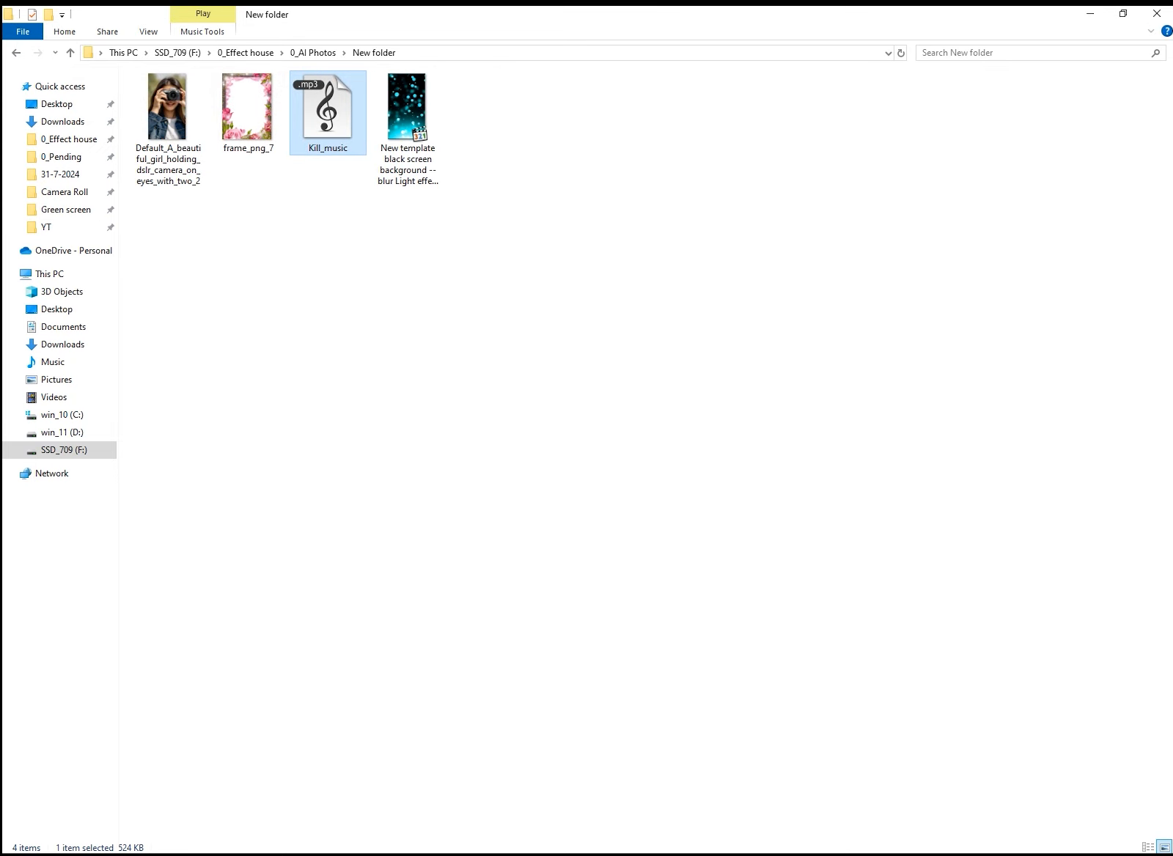
# - Drag Kill_music.mp3 from File Explorer into Assets, then select the girl photo texture
pyautogui.click(295, 327)
pyautogui.click(327, 107)
pyautogui.moveTo(324, 110); pyautogui.dragTo(446, 852)
pyautogui.moveTo(267, 790); pyautogui.dragTo(145, 759)
pyautogui.click(82, 674)
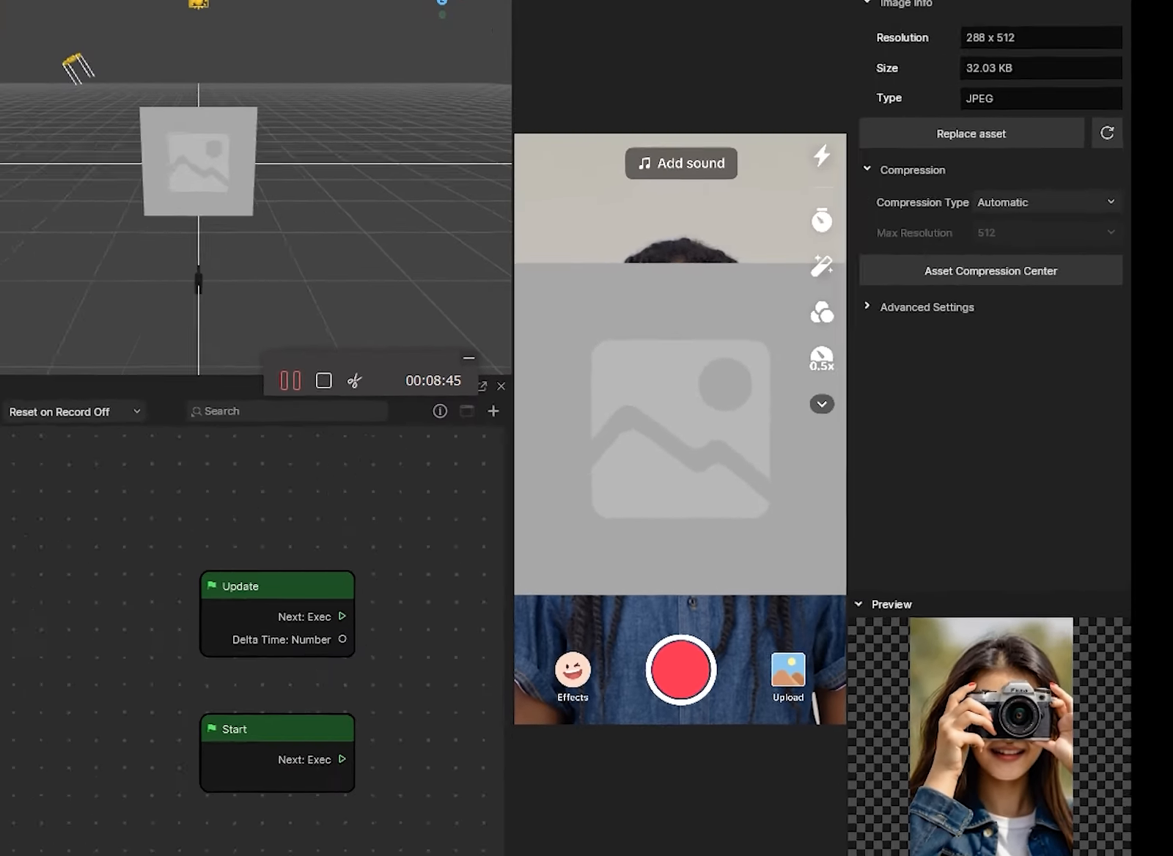
# - Rename the girl photo texture to 'pic', then undo that rename
pyautogui.rightClick(182, 655)
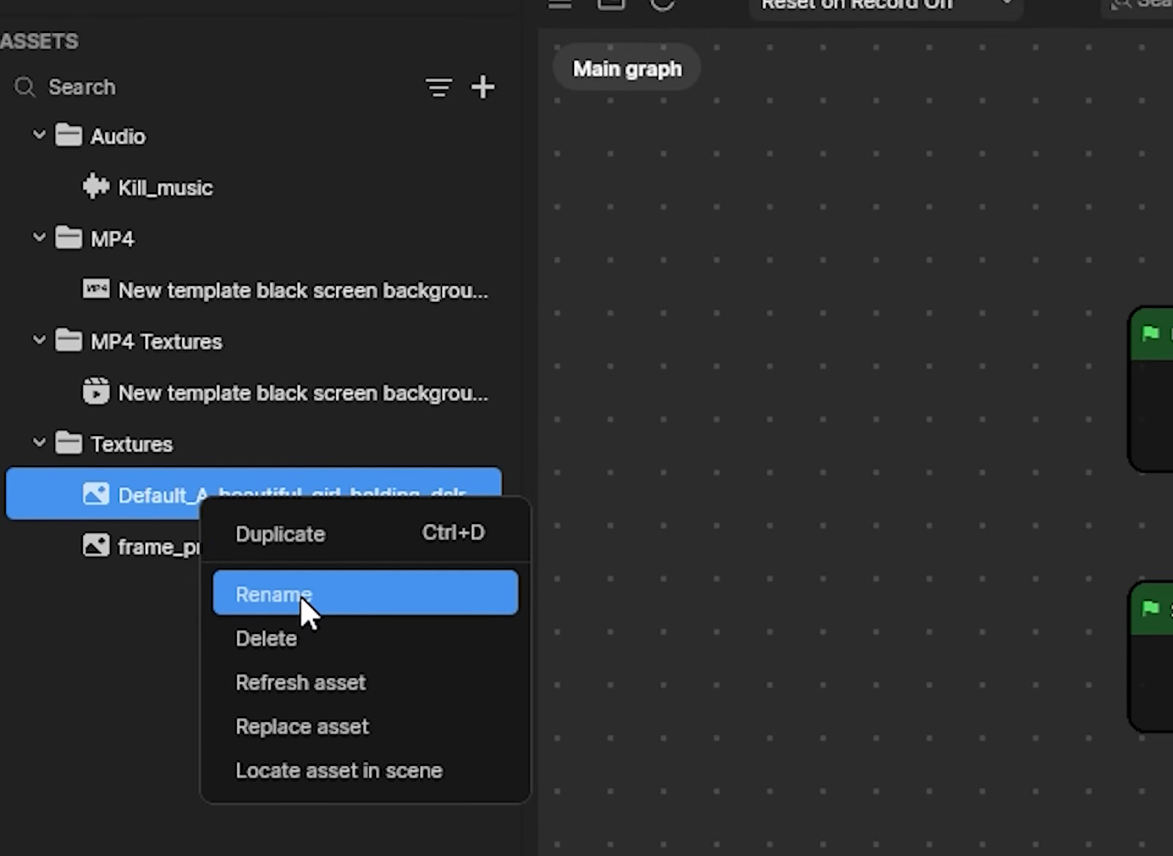
pyautogui.click(295, 595)
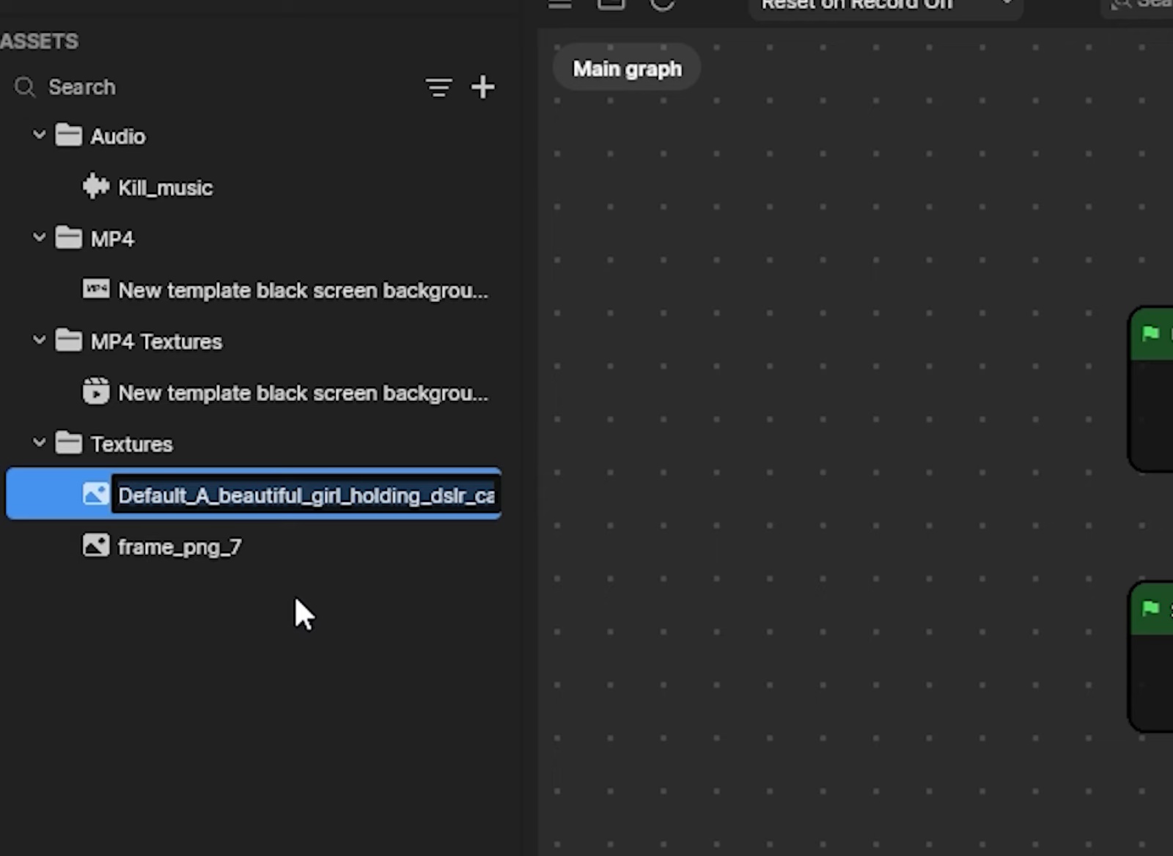
pyautogui.write('pic')
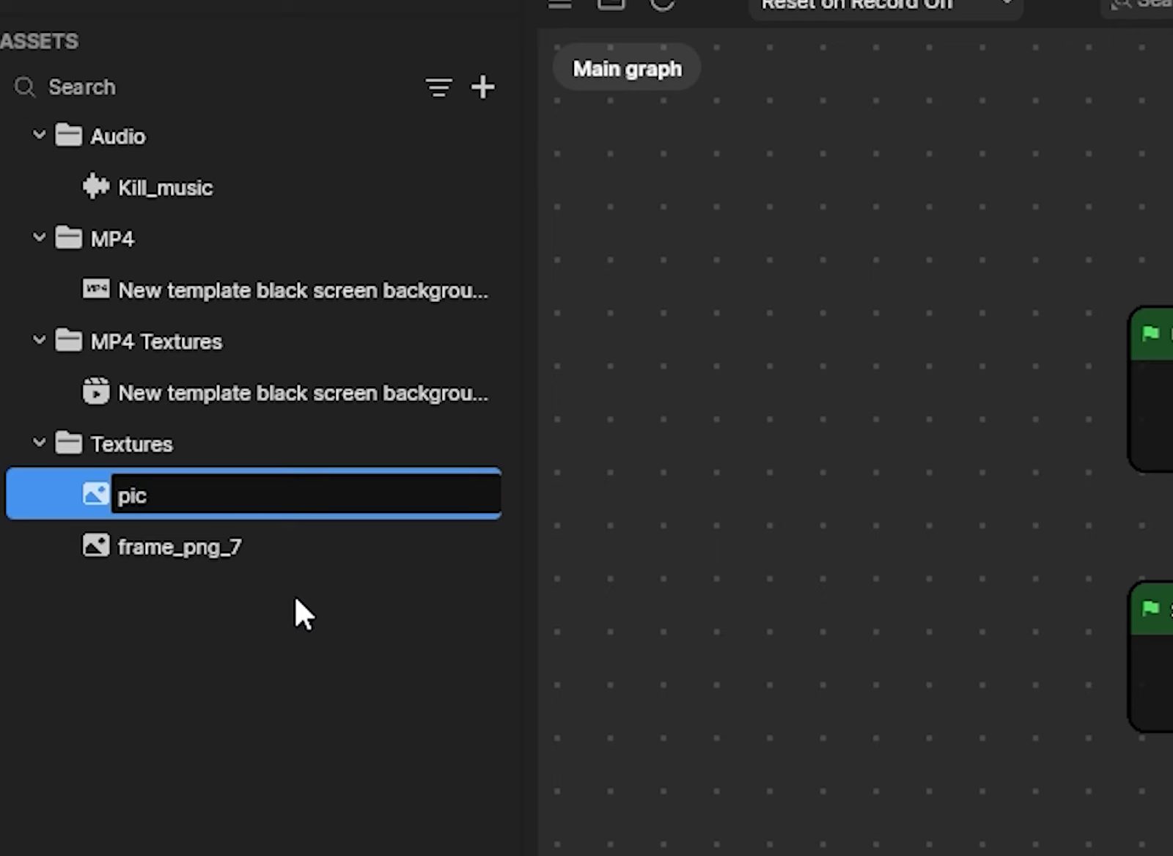
pyautogui.press('Return')
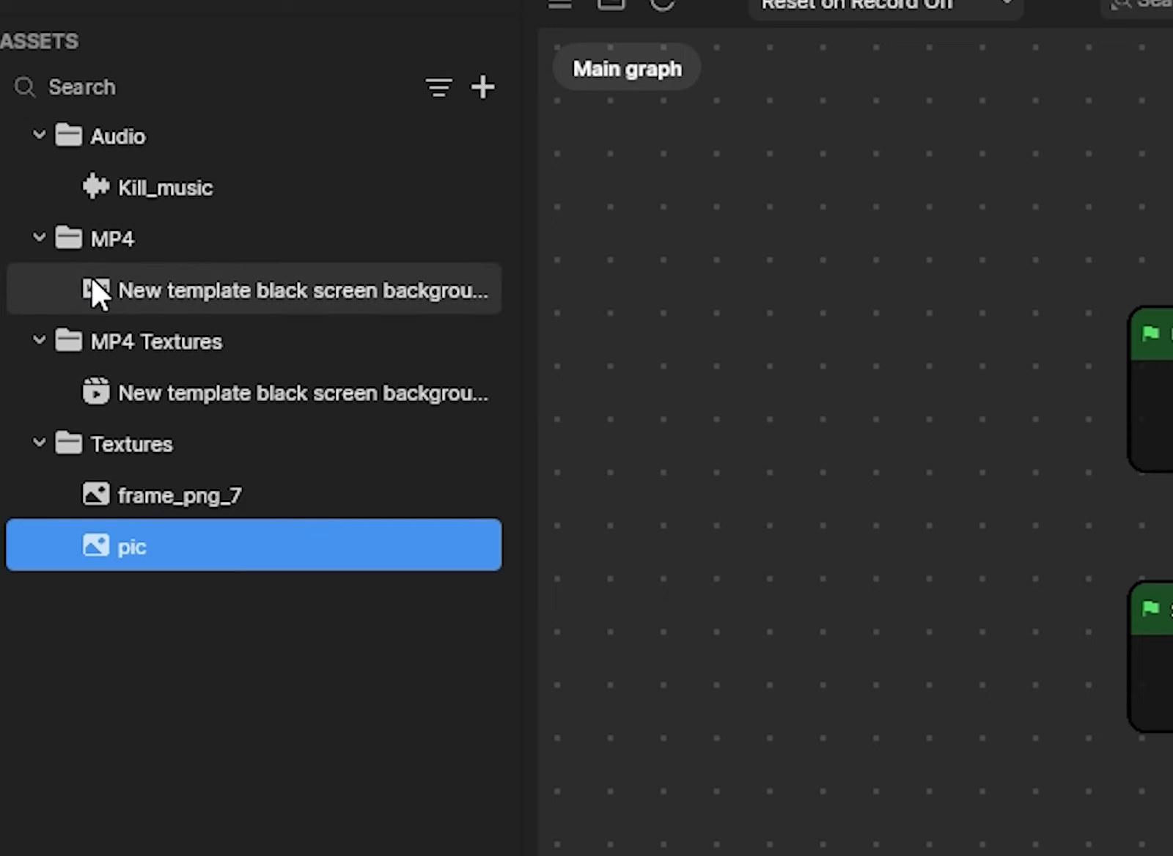
pyautogui.hotkey('ctrl', 'z')
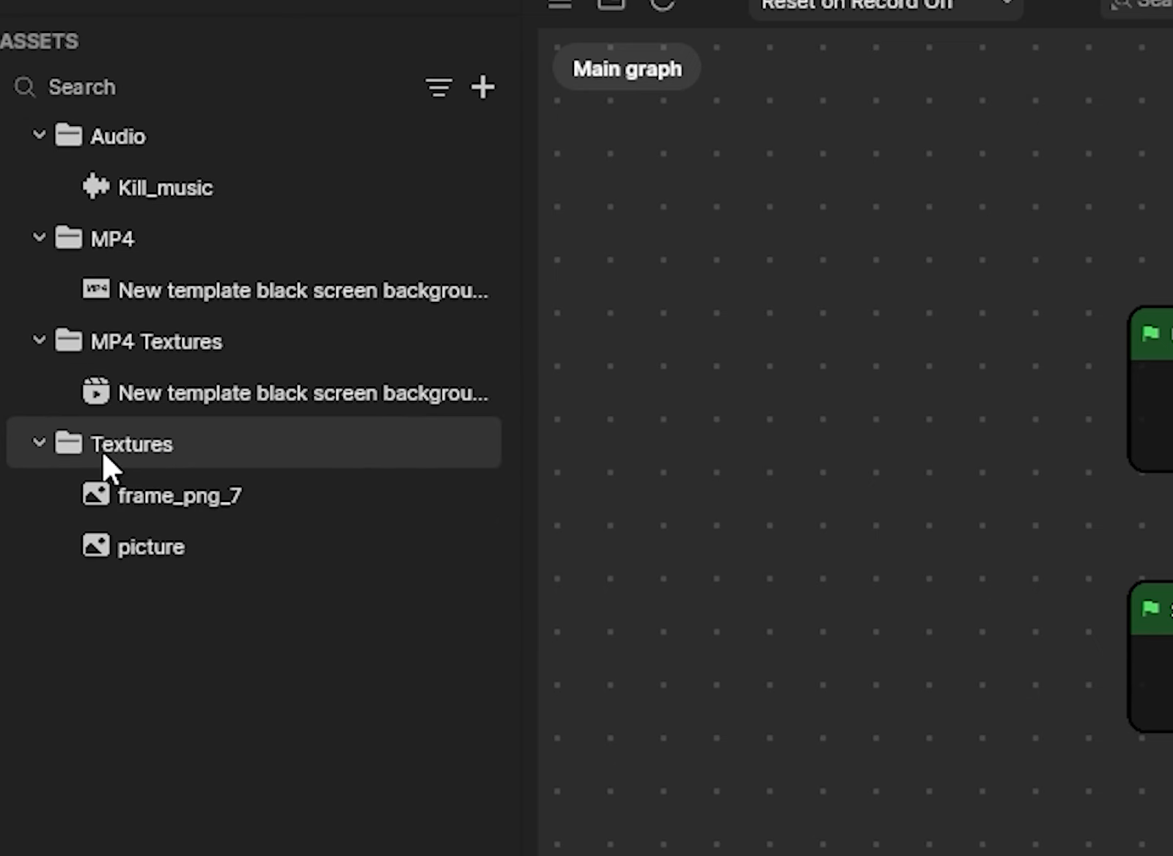
# - Collapse and re-expand the Textures and Audio asset folders
pyautogui.click(38, 452)
pyautogui.click(38, 444)
pyautogui.click(38, 444)
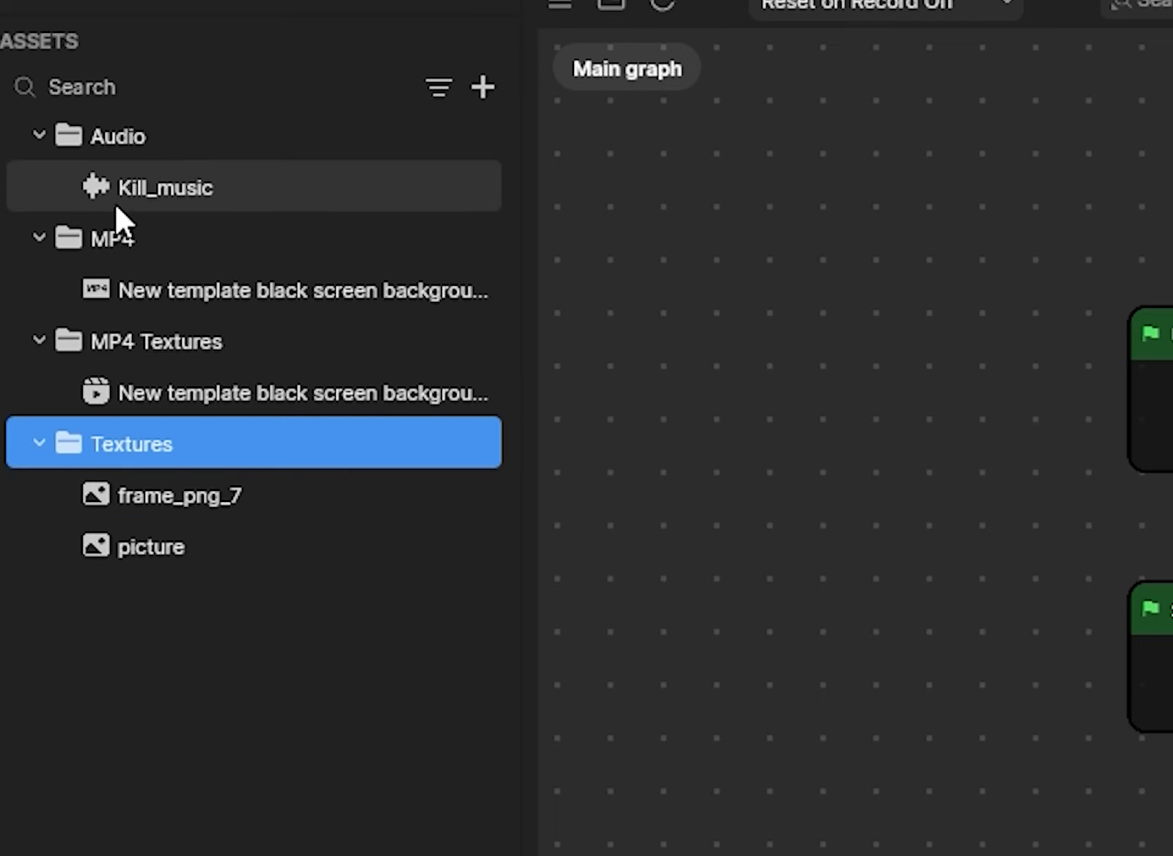
pyautogui.click(41, 137)
pyautogui.click(41, 136)
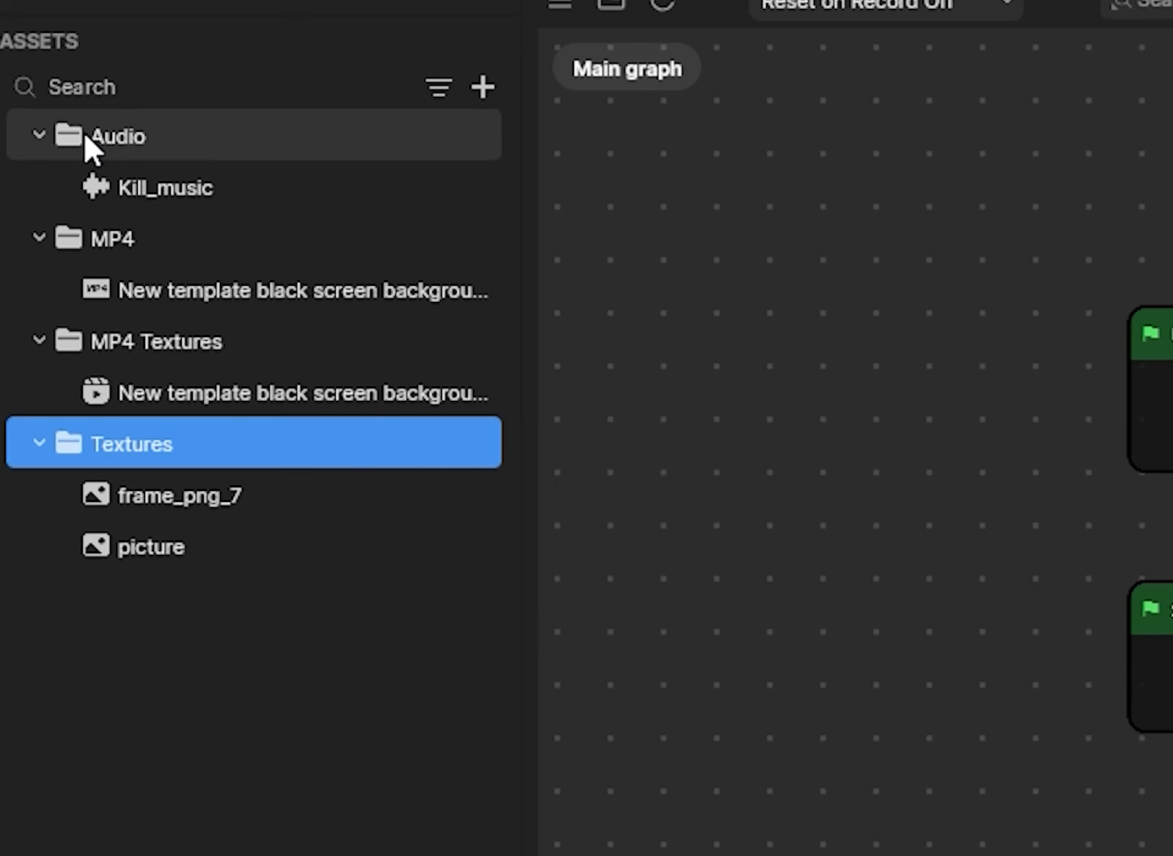
pyautogui.click(86, 135)
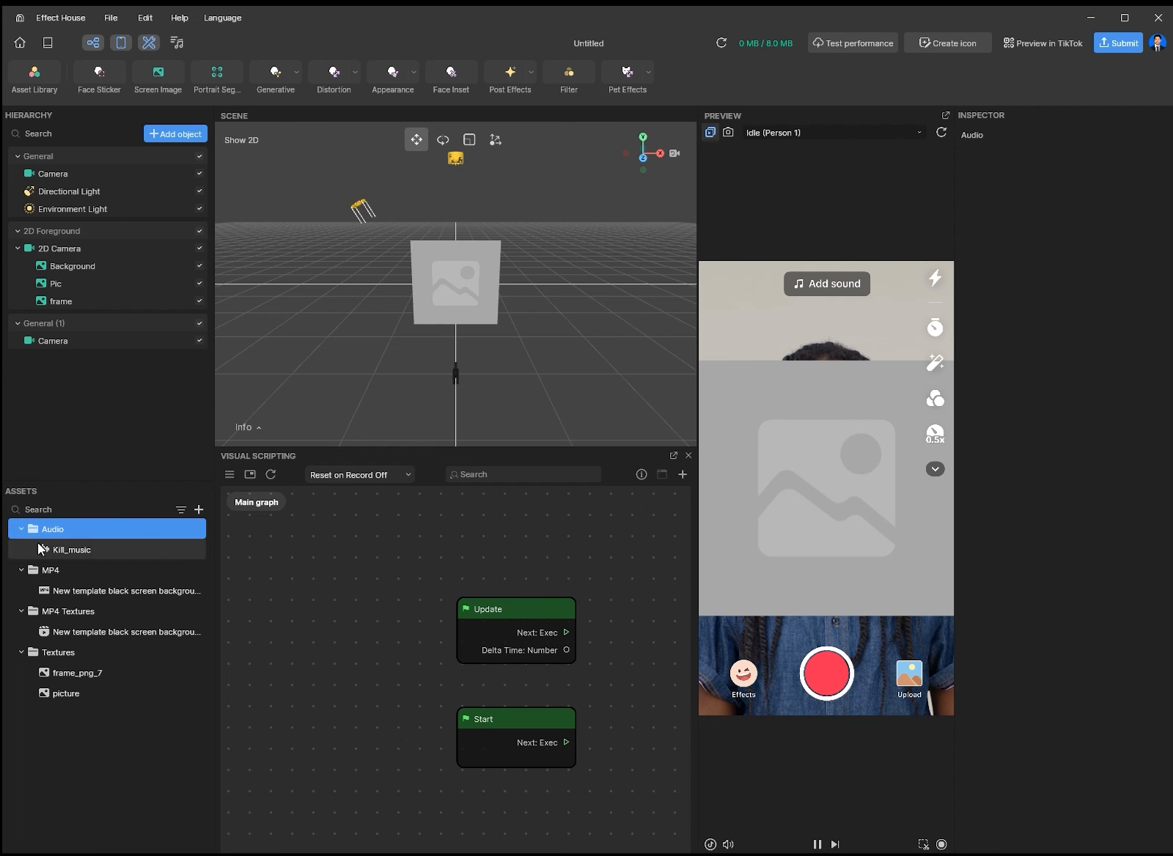
# - Assign the picture texture to the Pic image object's Texture field
pyautogui.click(80, 290)
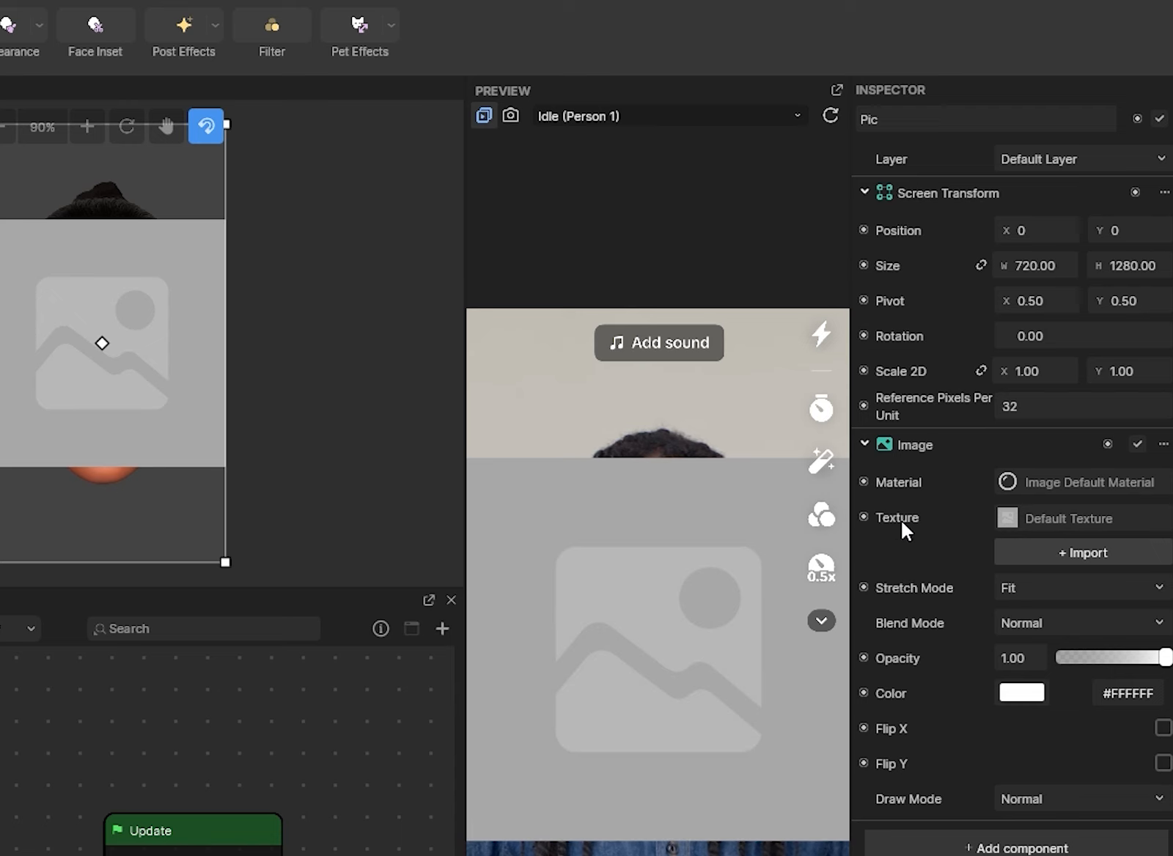
pyautogui.click(1069, 516)
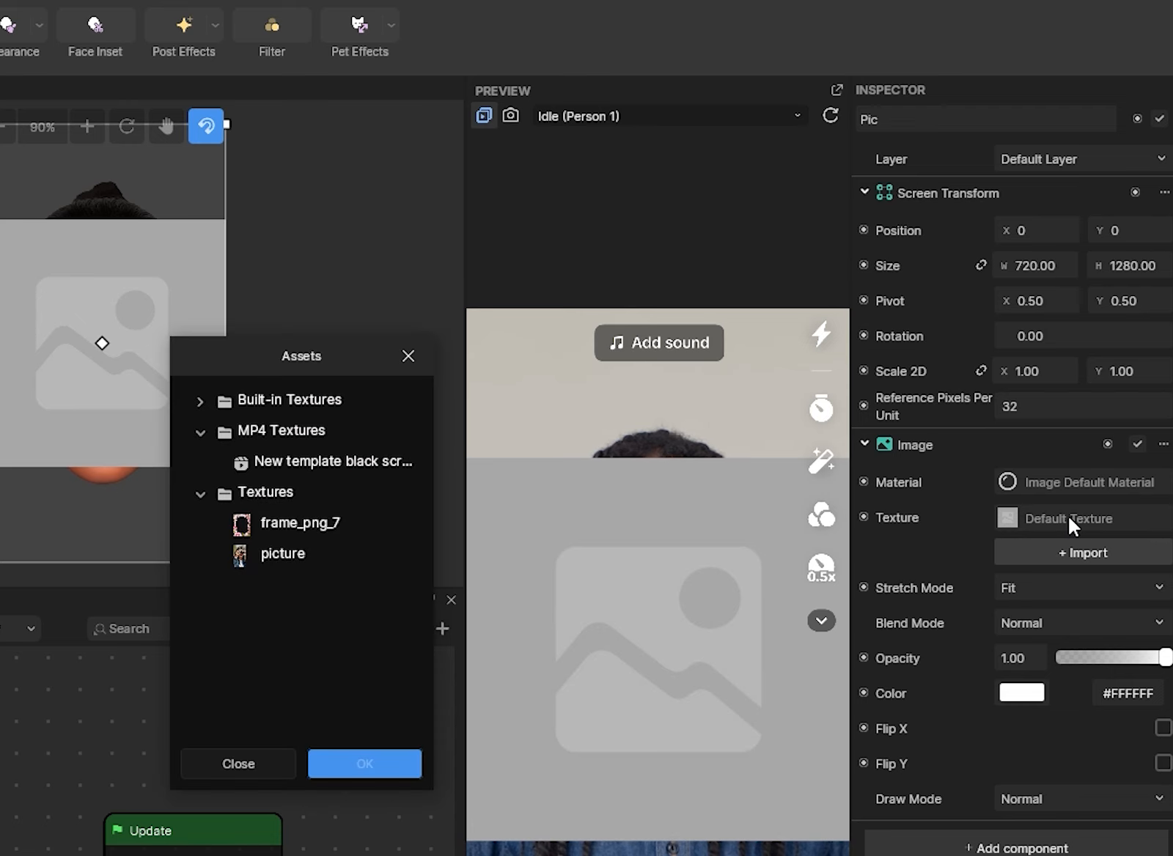
pyautogui.moveTo(368, 357); pyautogui.dragTo(343, 359)
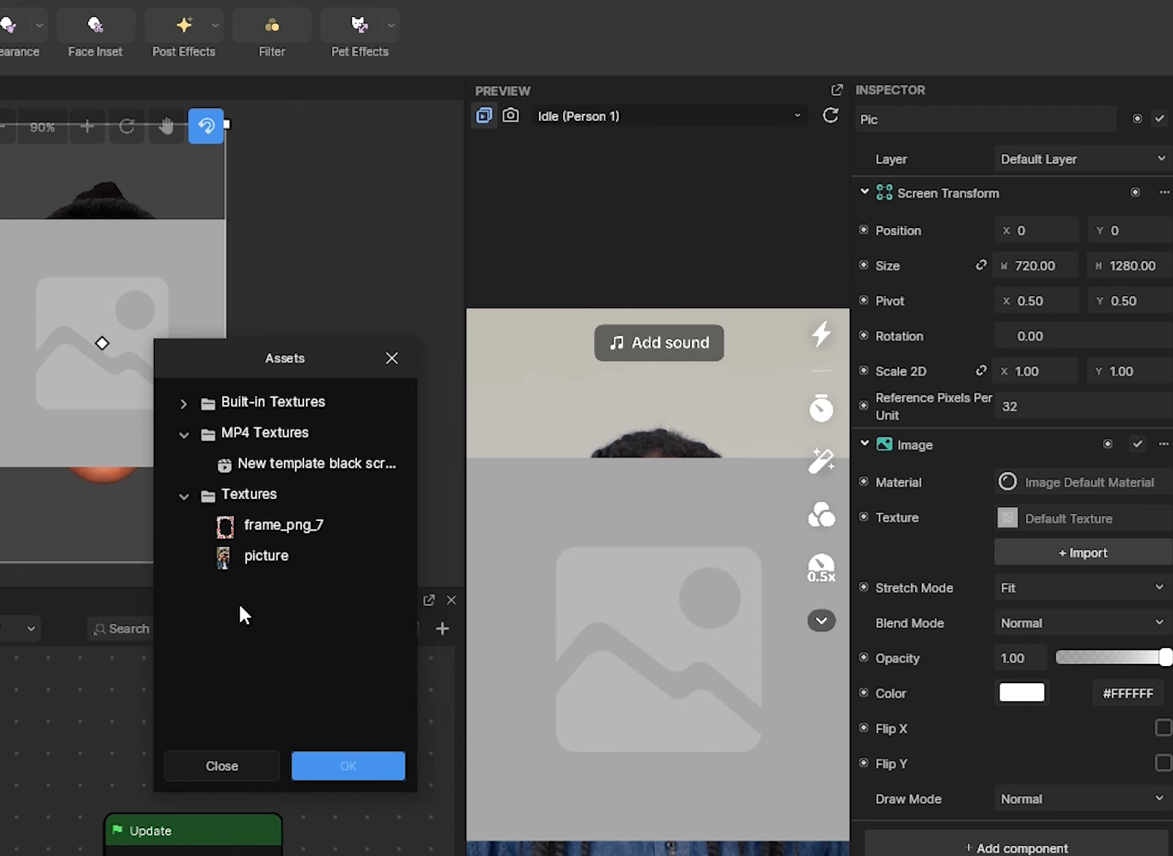
pyautogui.click(244, 556)
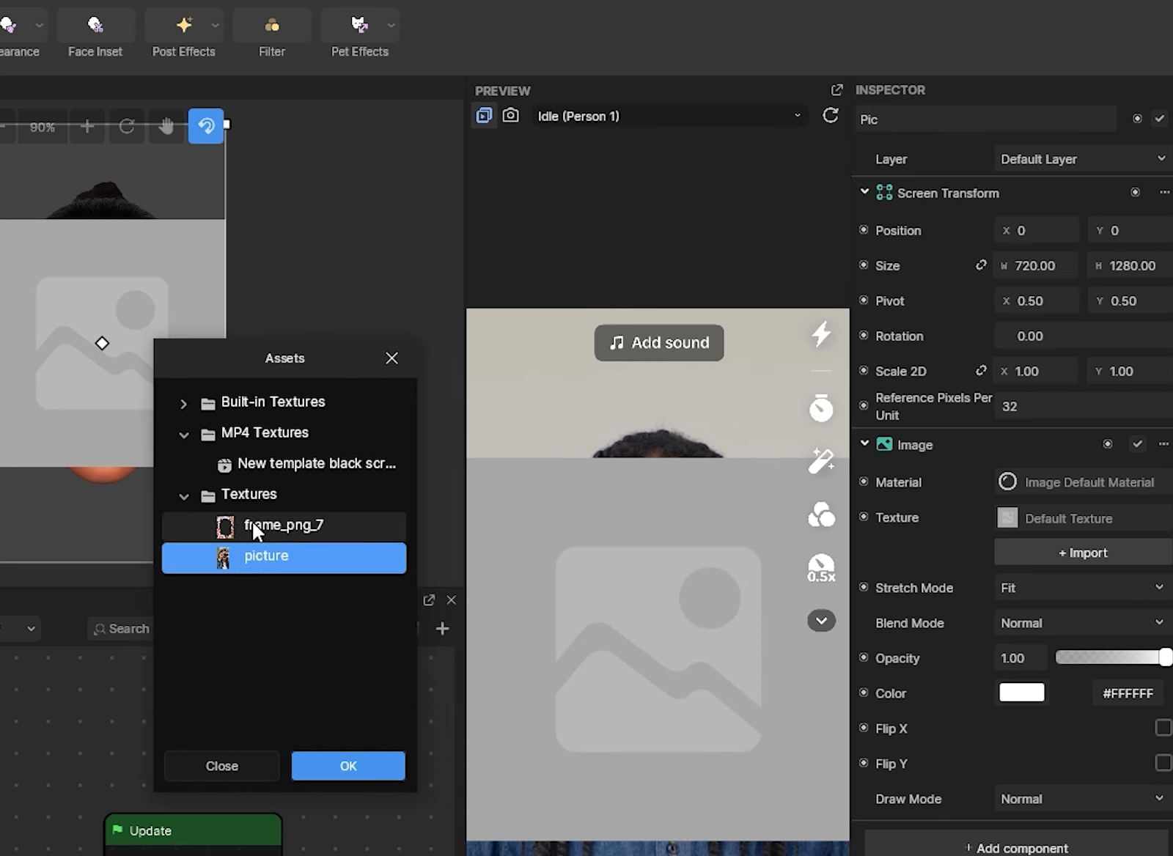
pyautogui.click(252, 524)
pyautogui.click(256, 559)
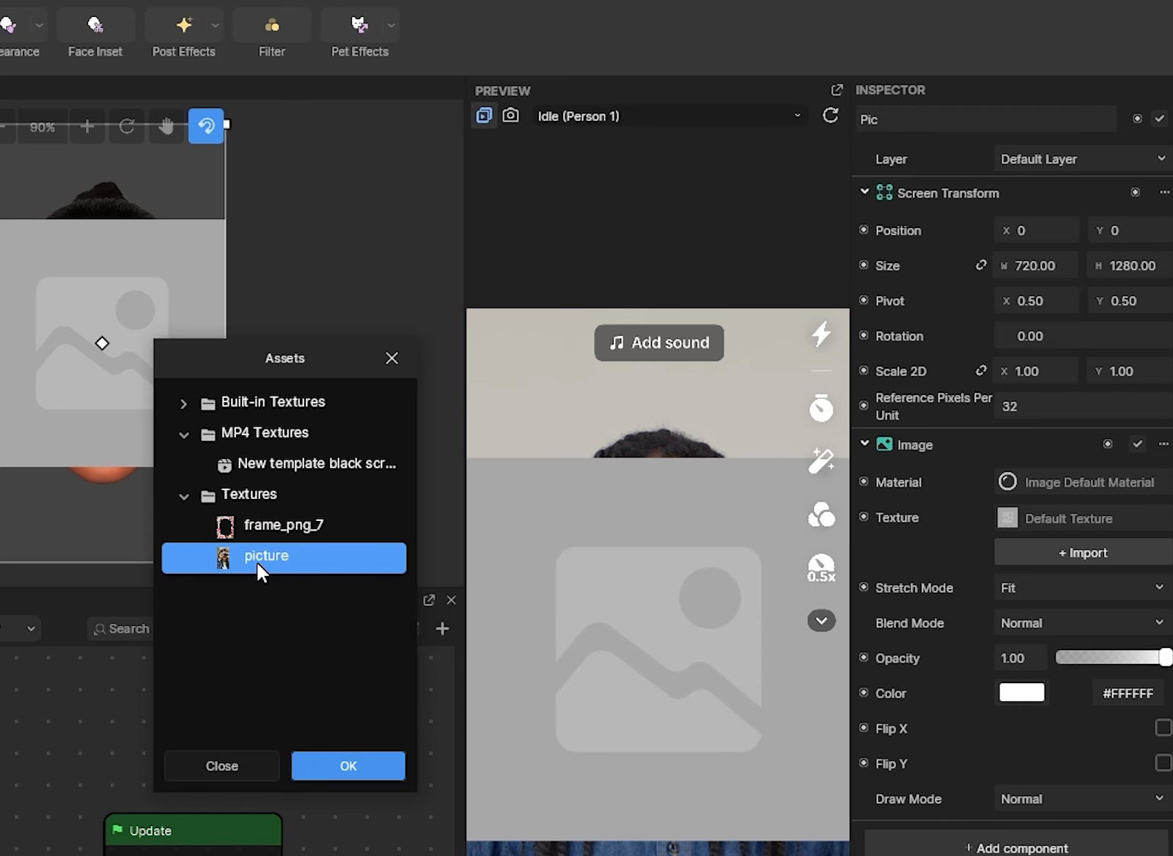
pyautogui.click(350, 766)
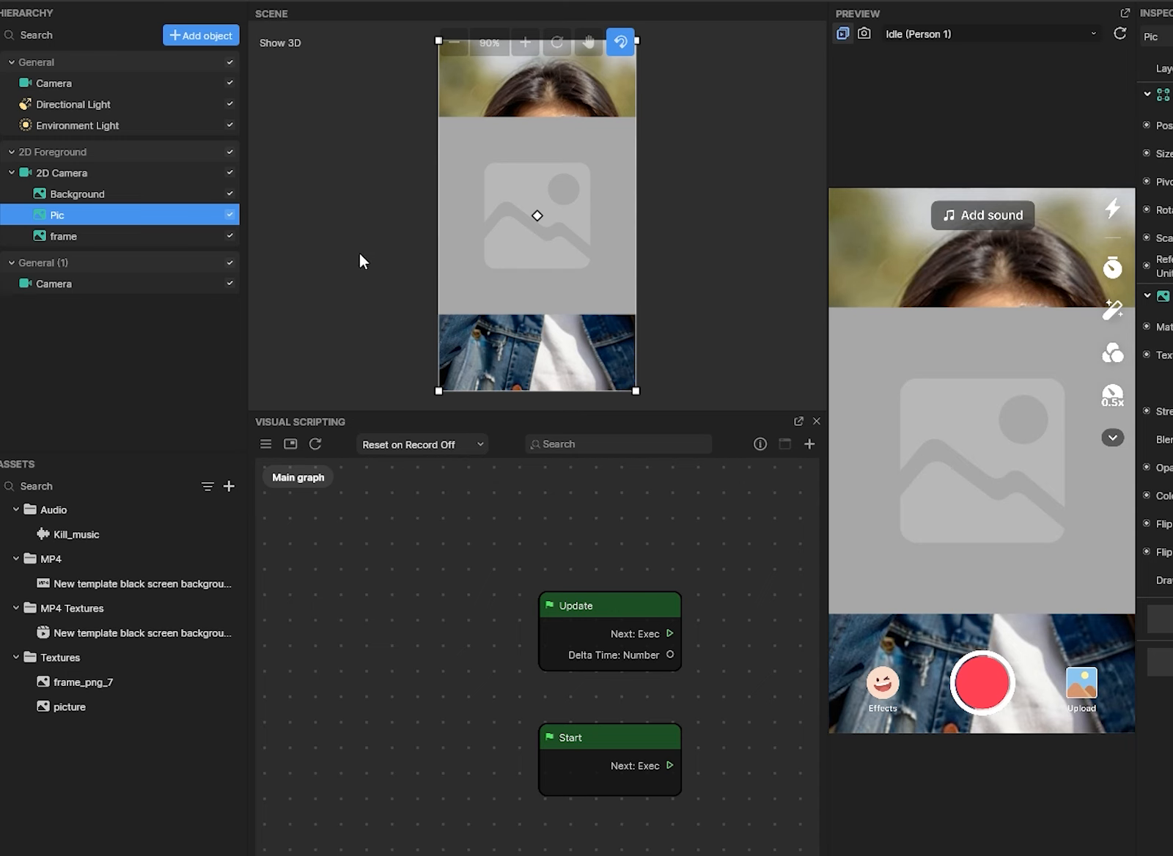
pyautogui.click(61, 235)
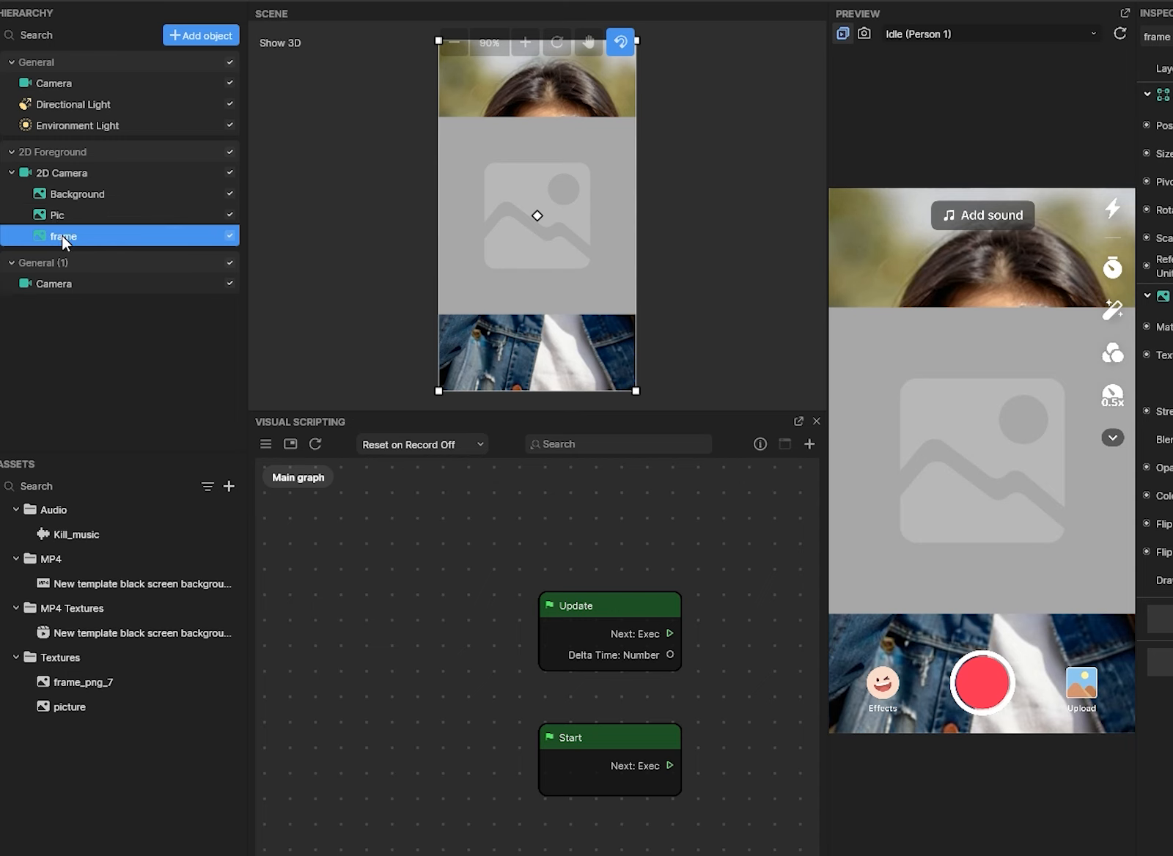
pyautogui.click(52, 216)
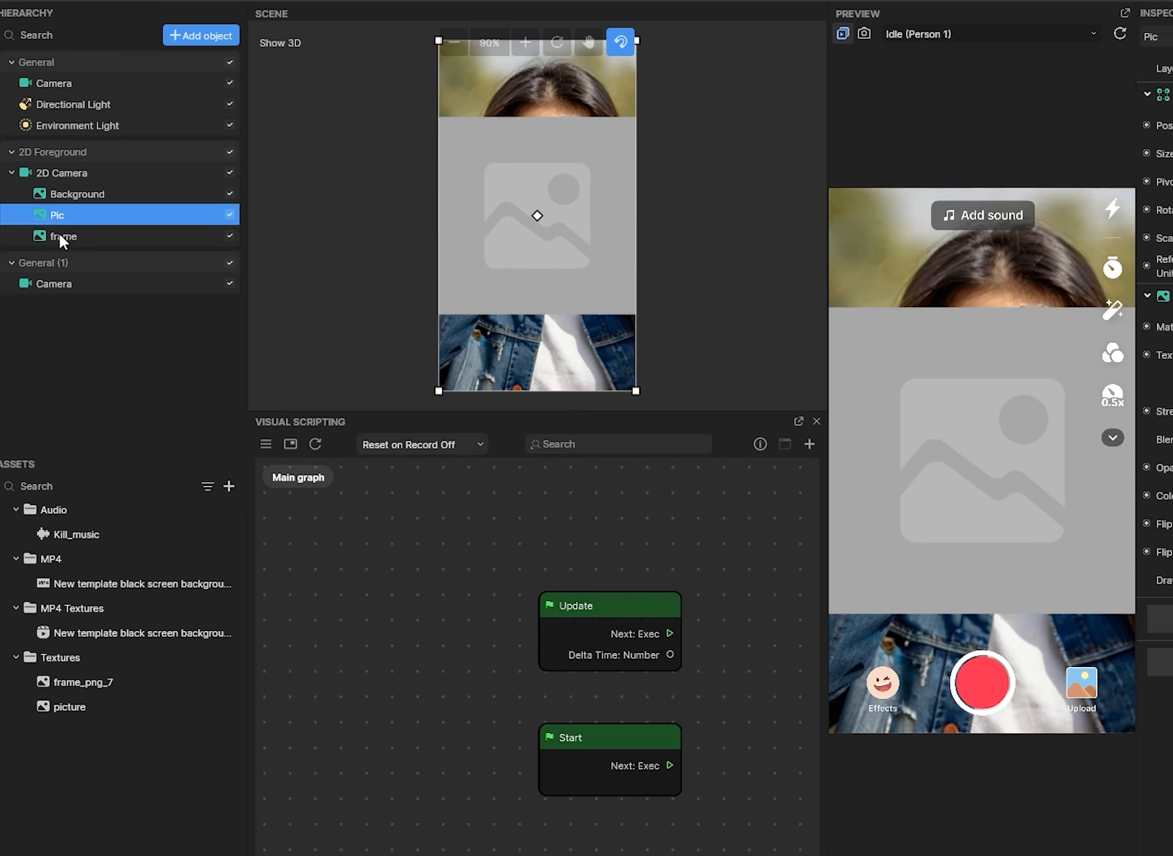
pyautogui.click(61, 237)
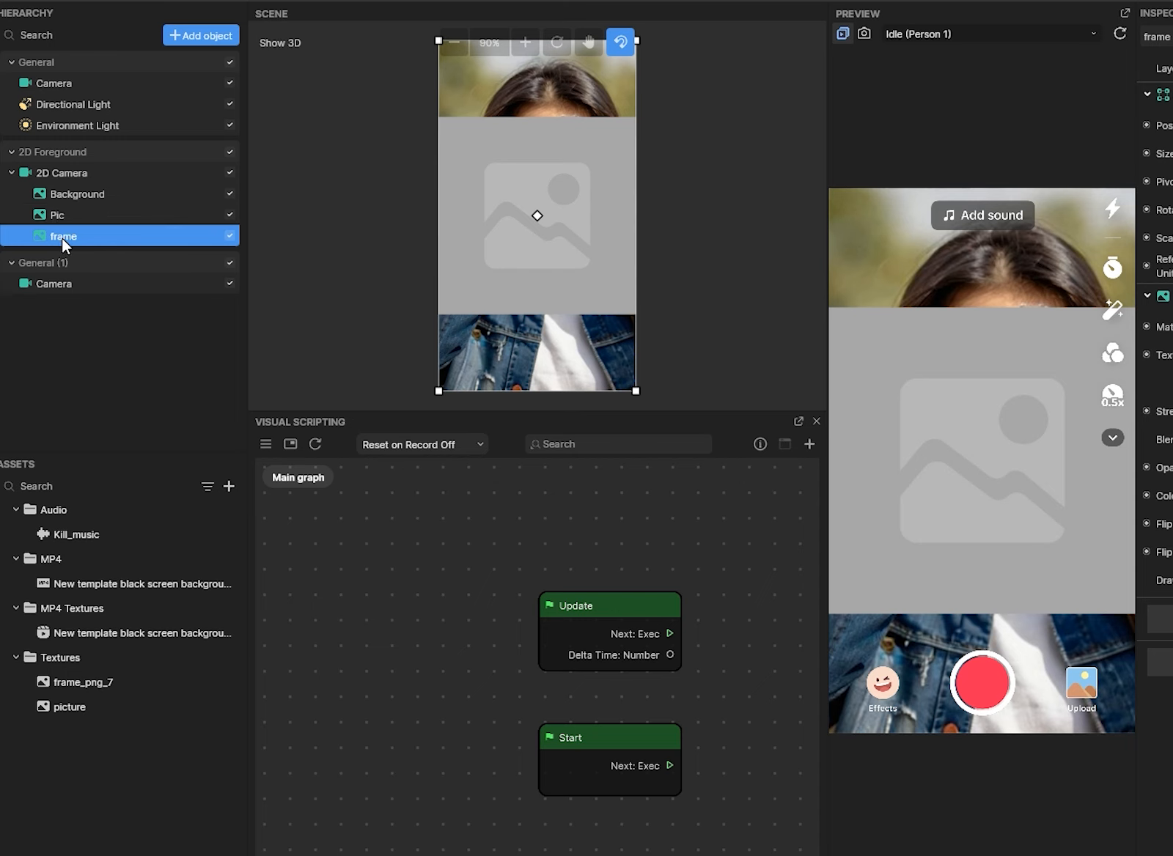
pyautogui.click(231, 235)
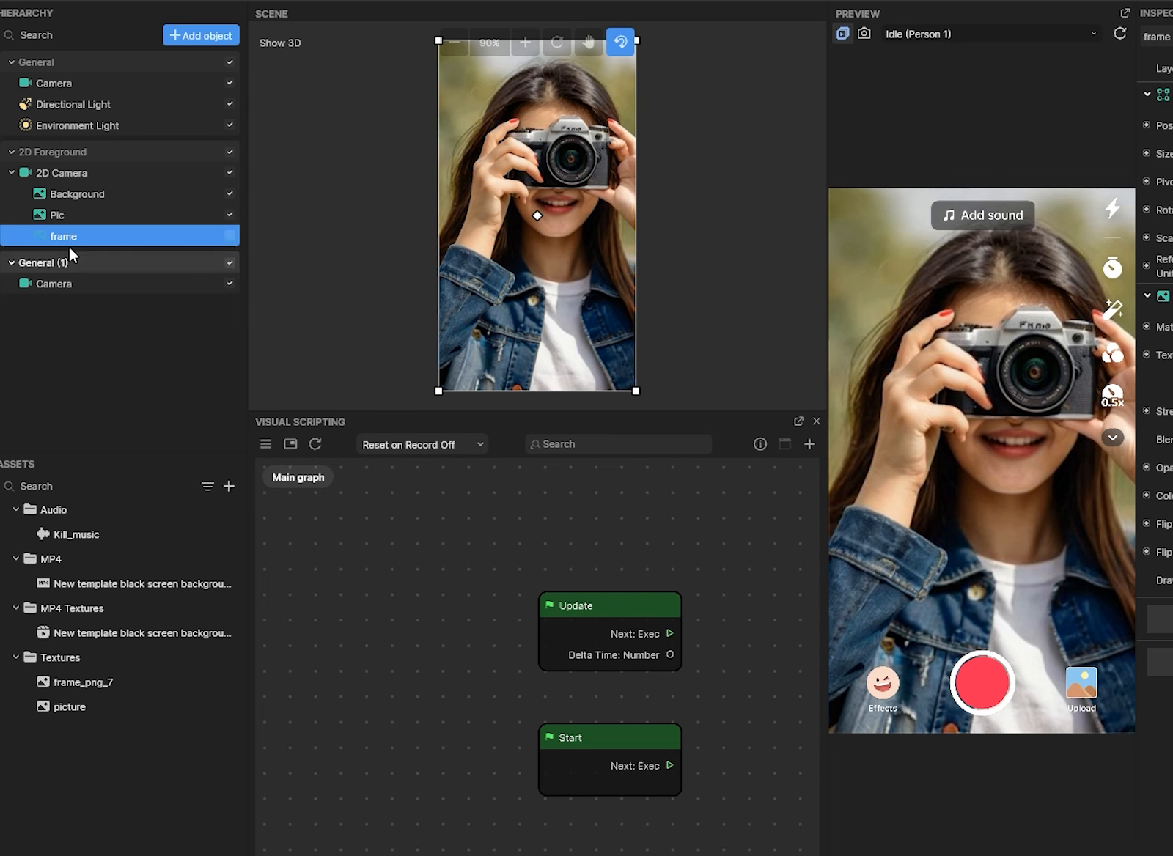
pyautogui.click(229, 236)
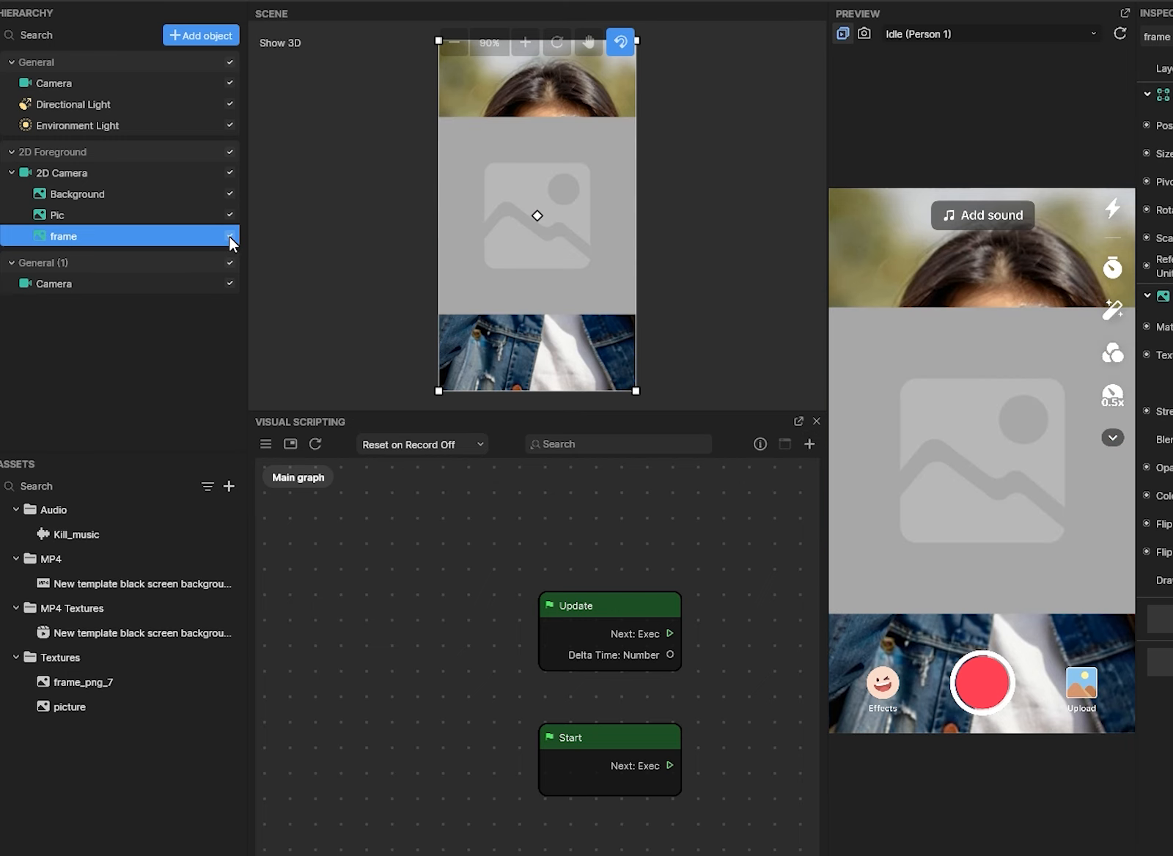
pyautogui.click(38, 218)
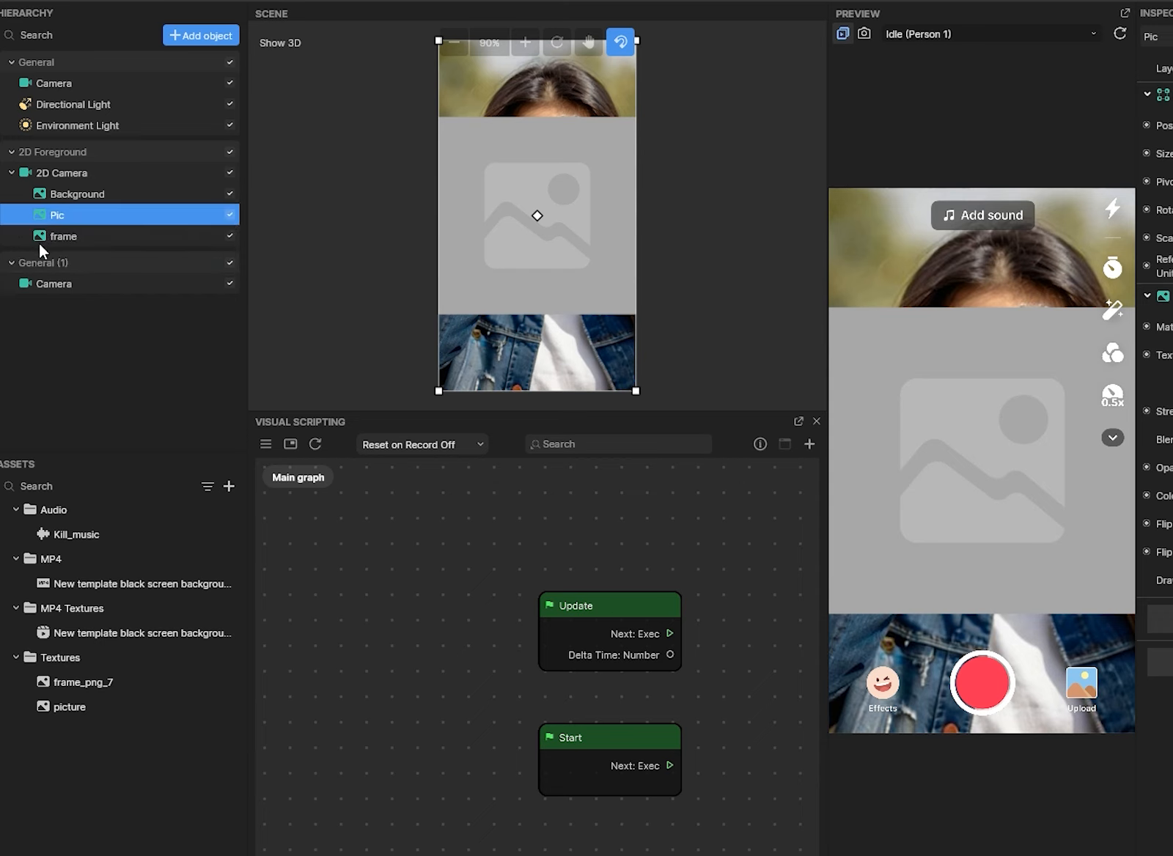
pyautogui.moveTo(40, 219); pyautogui.dragTo(40, 245)
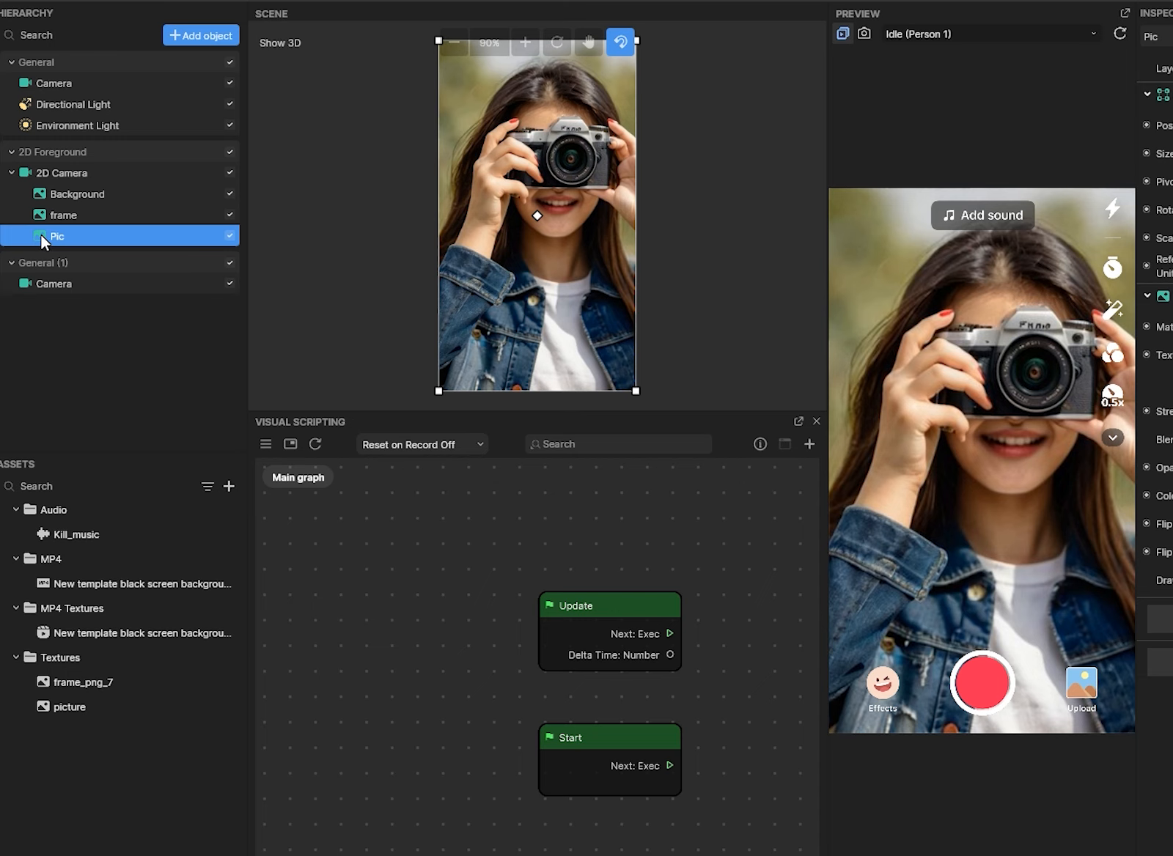
pyautogui.moveTo(65, 236); pyautogui.dragTo(152, 196)
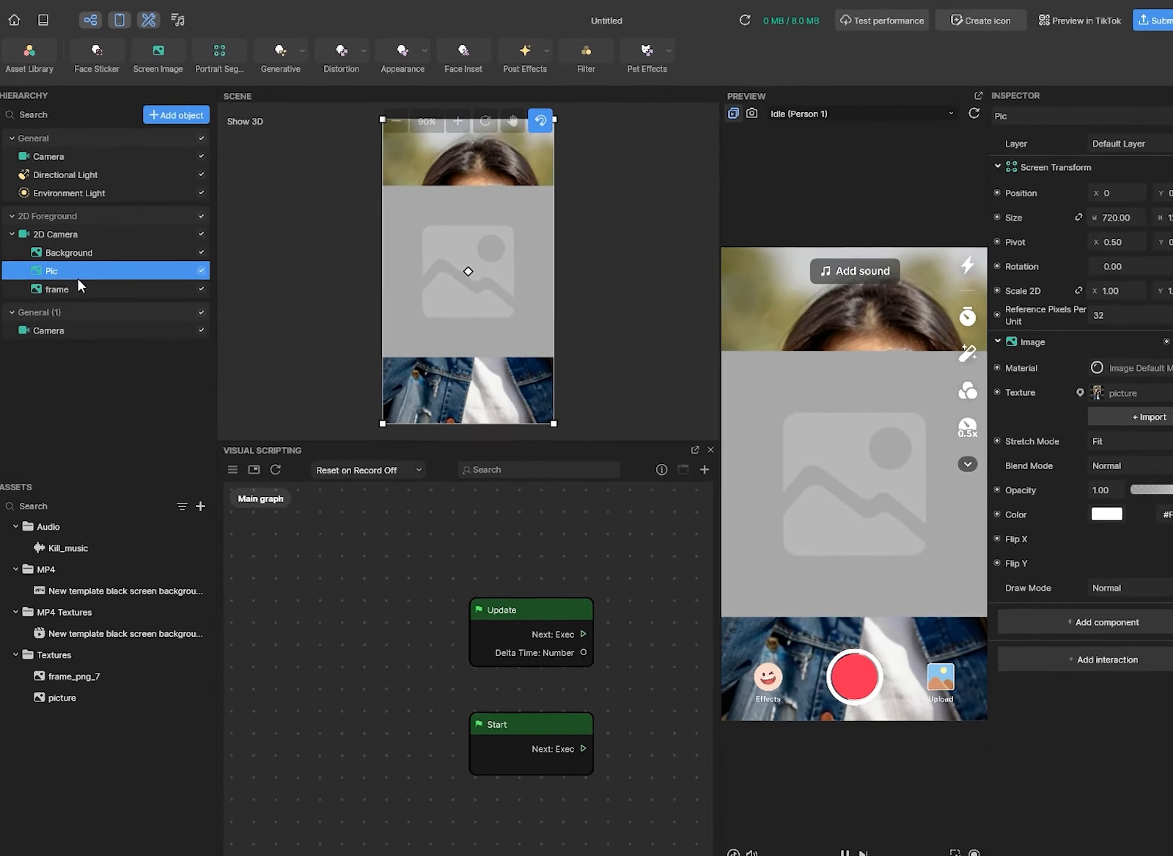
# - Give the frame layer the frame_png_7 texture
pyautogui.click(46, 289)
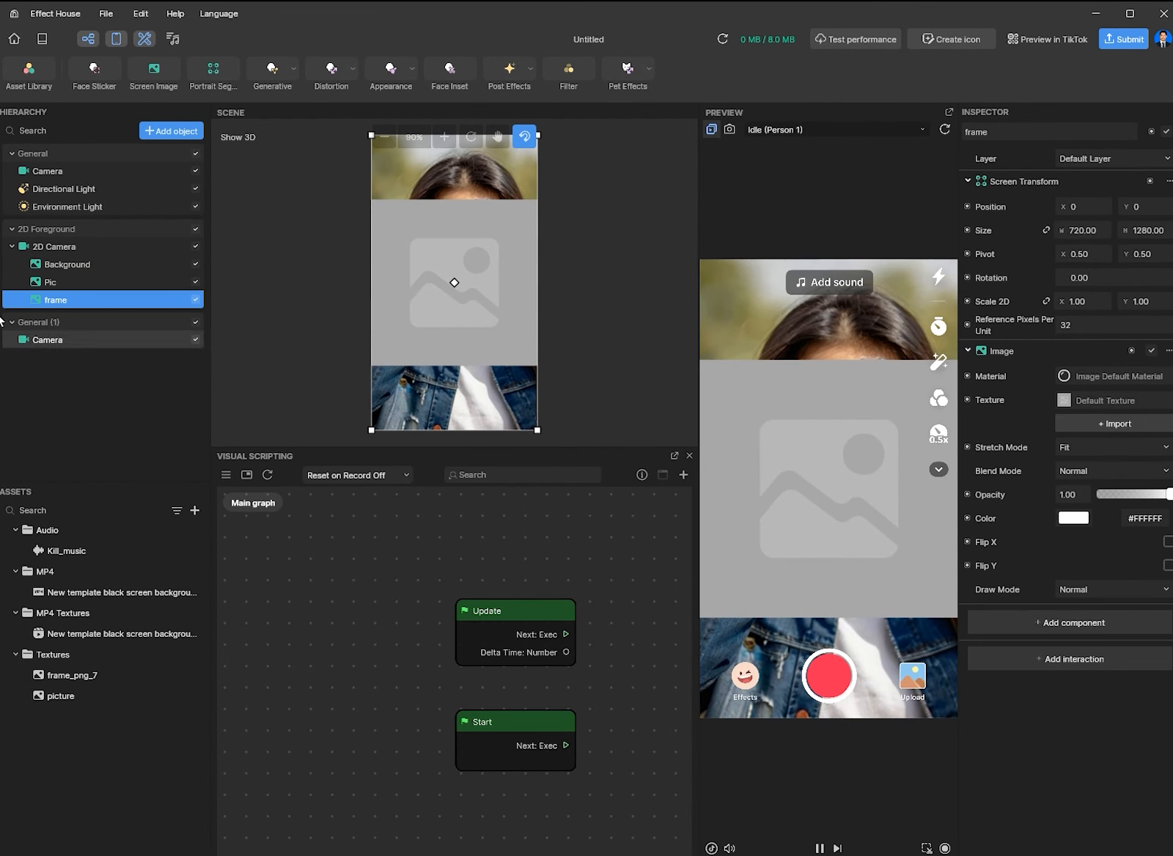
pyautogui.click(1117, 403)
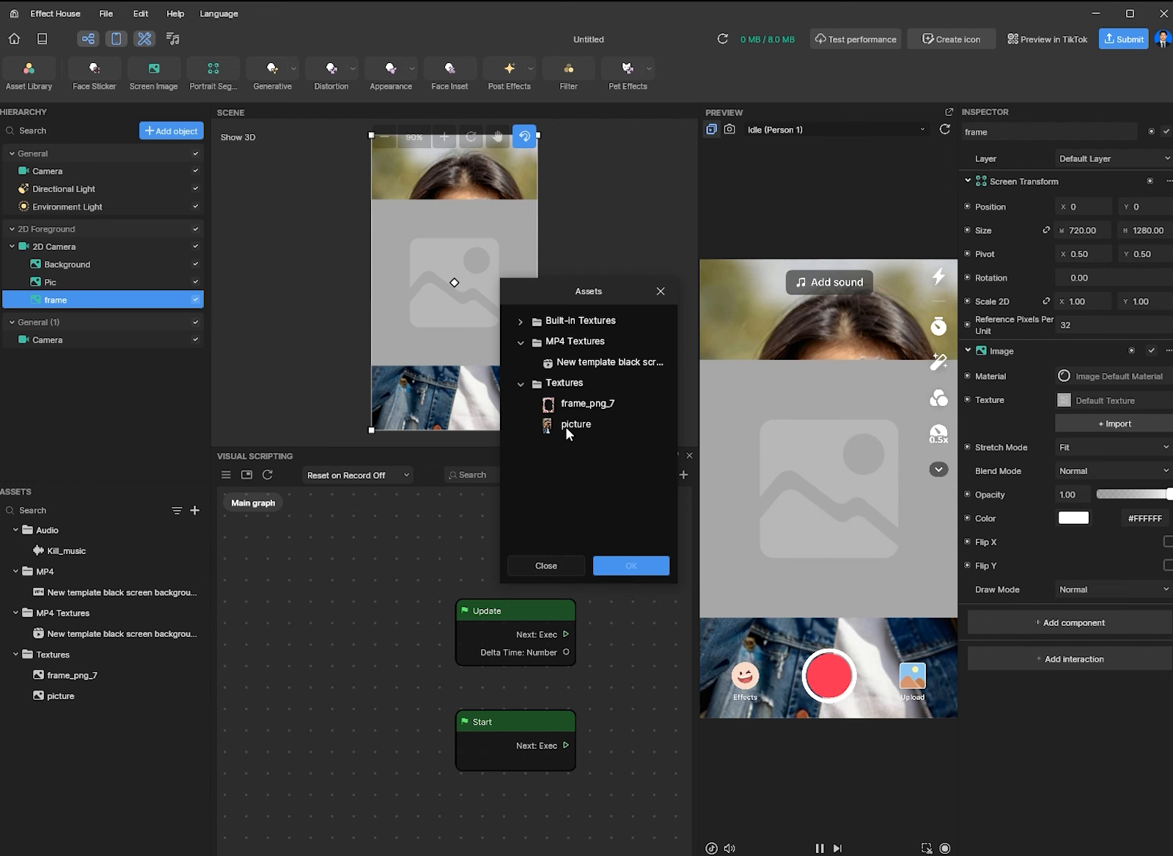
pyautogui.click(585, 409)
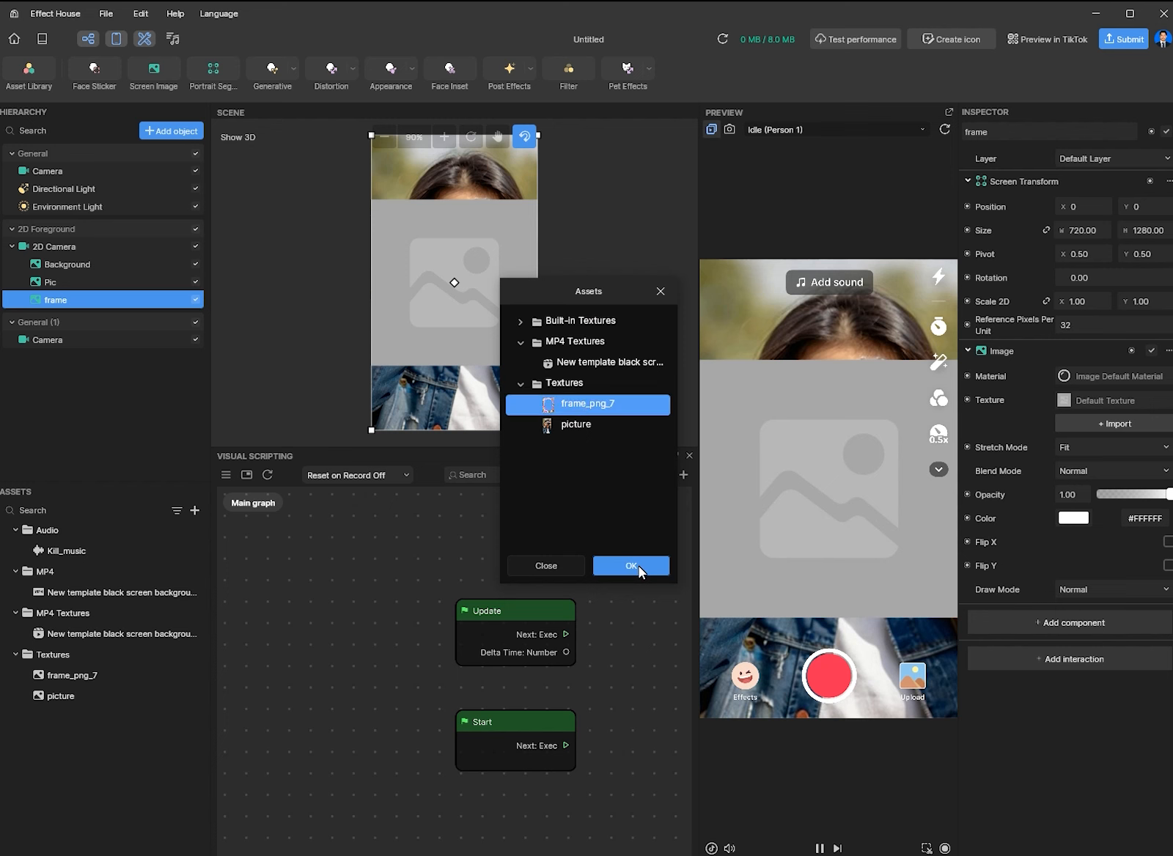
pyautogui.click(632, 566)
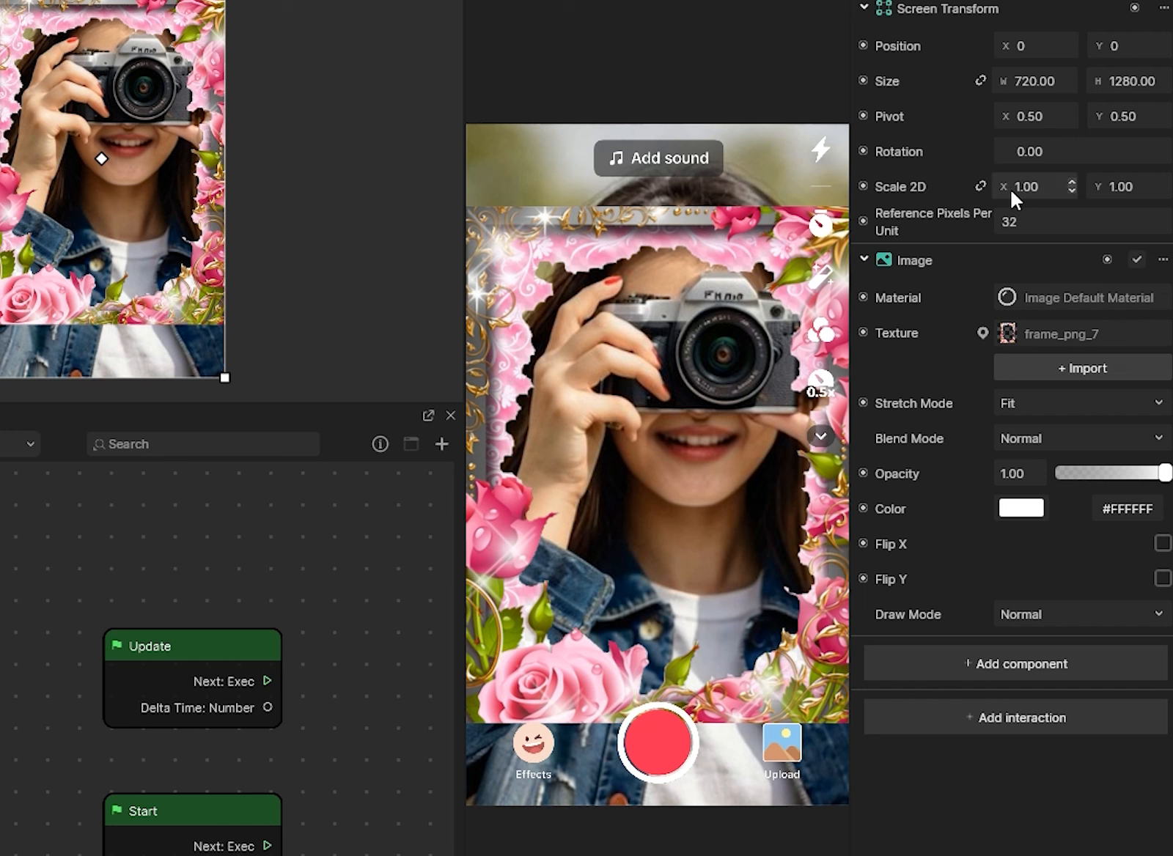
# - Test frame scale changes, keep Scale 2D at 1.00, and set Stretch Mode to Stretch
pyautogui.moveTo(1010, 189)
pyautogui.mouseDown()
pyautogui.moveTo(1023, 194)
pyautogui.moveTo(1003, 192)
pyautogui.mouseUp()
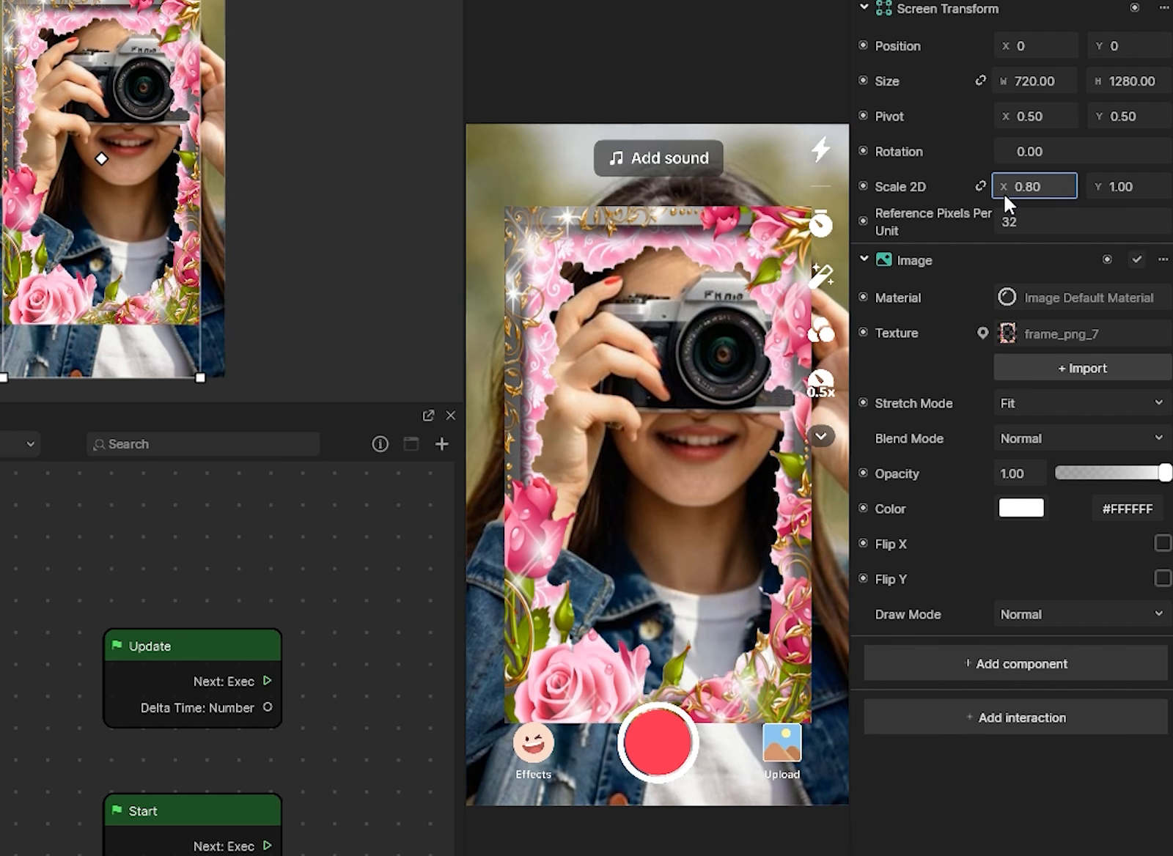
pyautogui.hotkey('ctrl', 'z')
pyautogui.moveTo(1091, 185)
pyautogui.mouseDown()
pyautogui.moveTo(1104, 189)
pyautogui.moveTo(1093, 191)
pyautogui.mouseUp()
pyautogui.hotkey('ctrl', 'z')
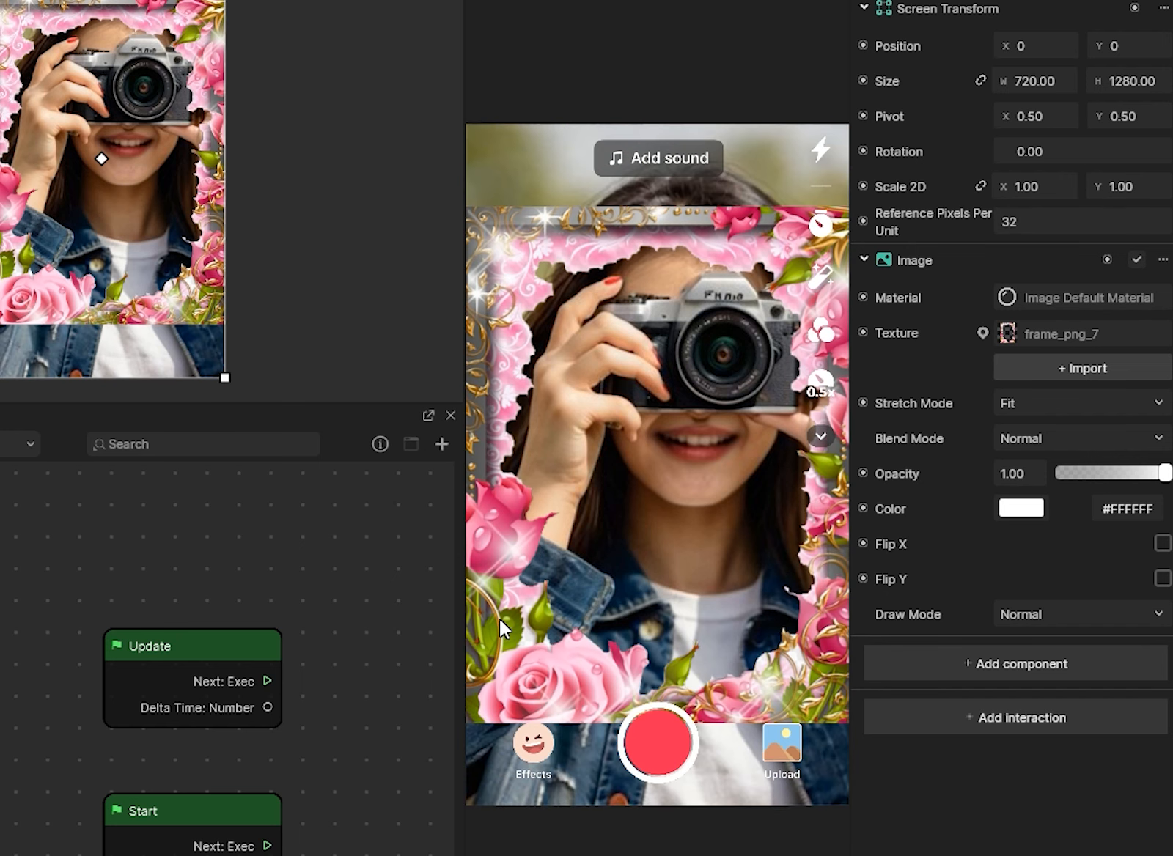
pyautogui.click(1122, 411)
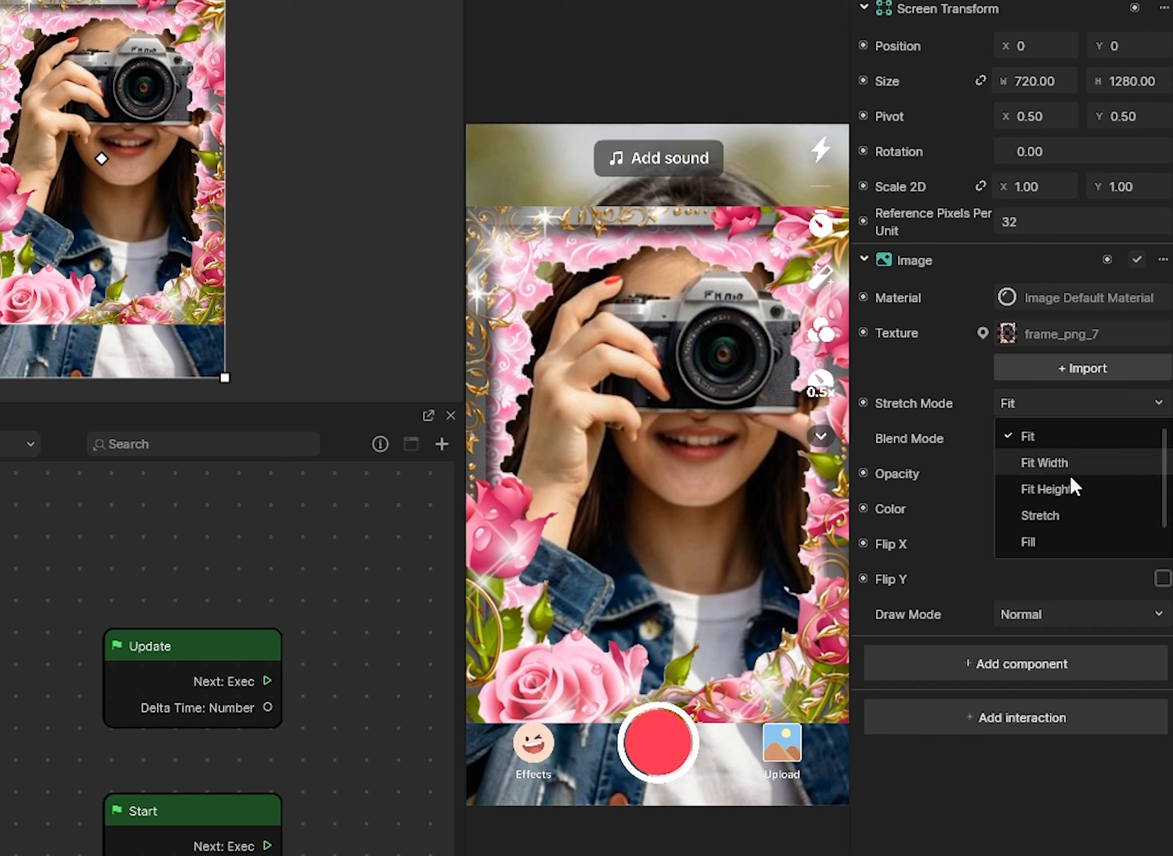
pyautogui.click(1057, 519)
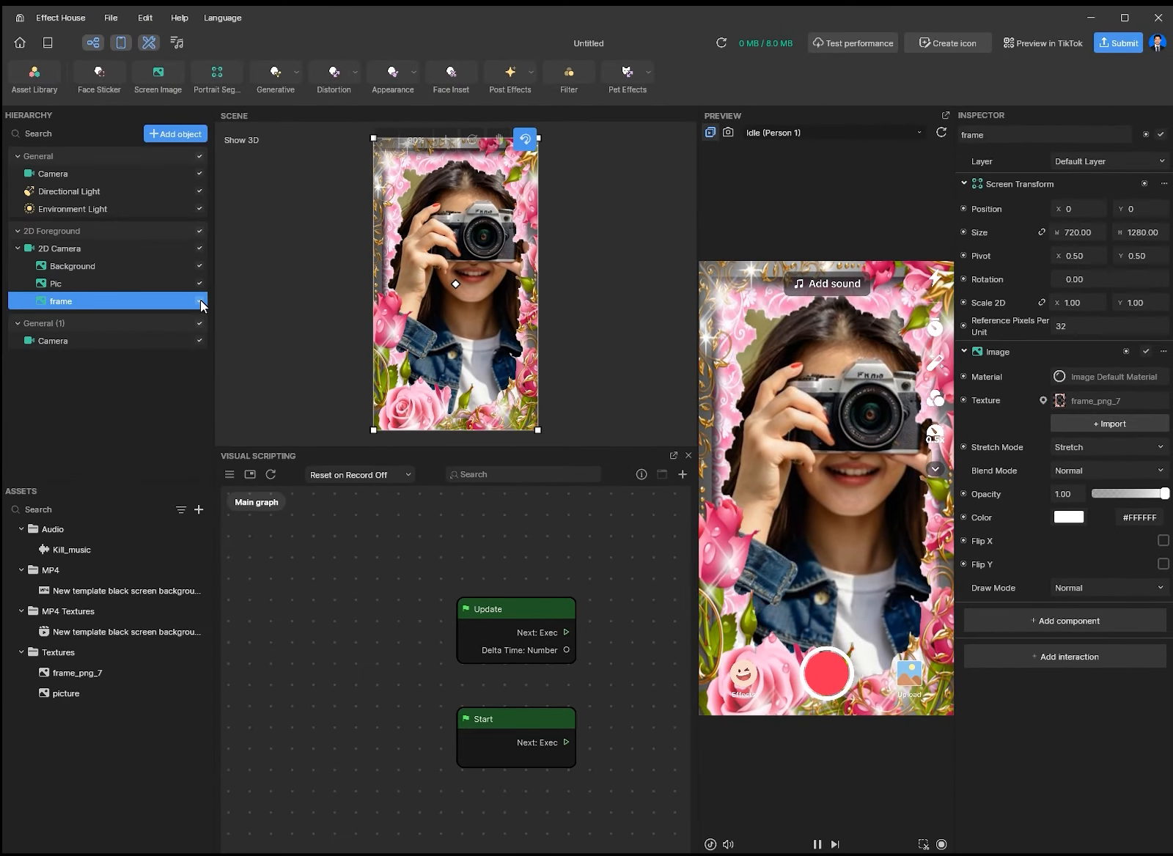
pyautogui.click(200, 301)
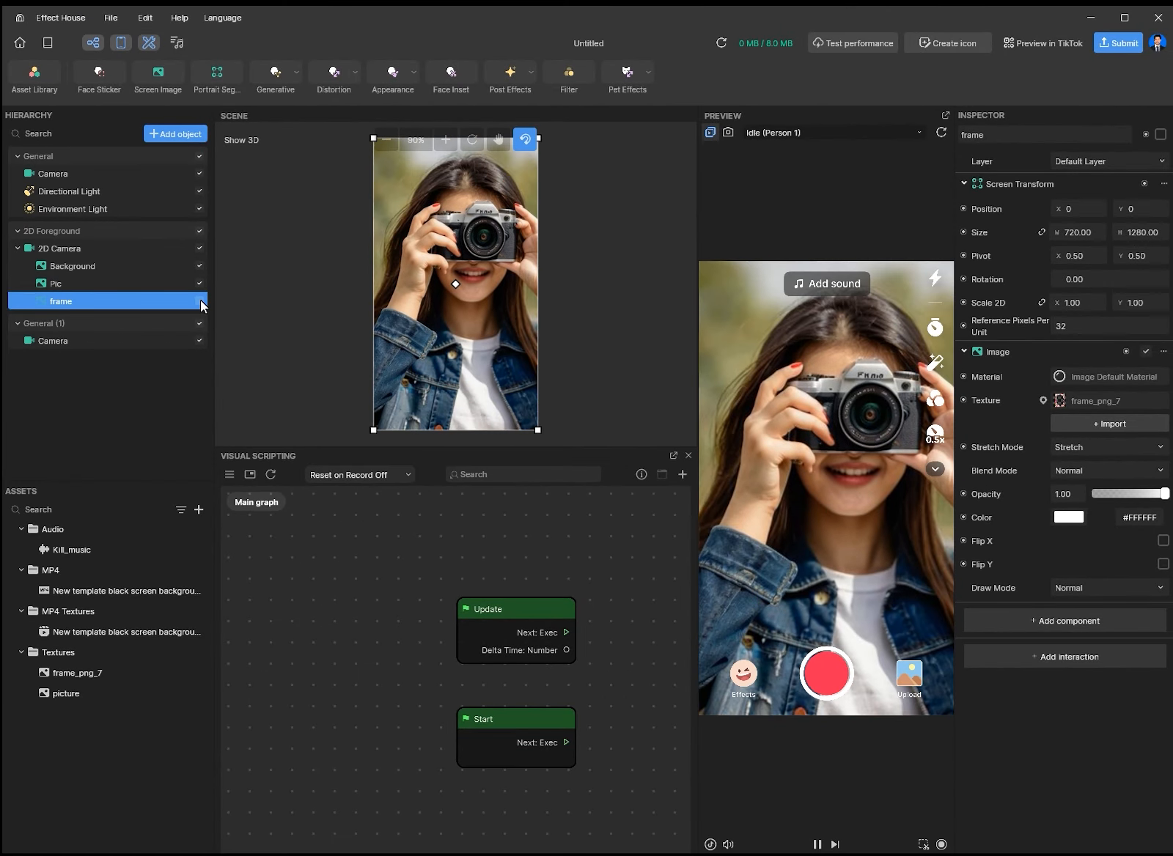
pyautogui.click(200, 301)
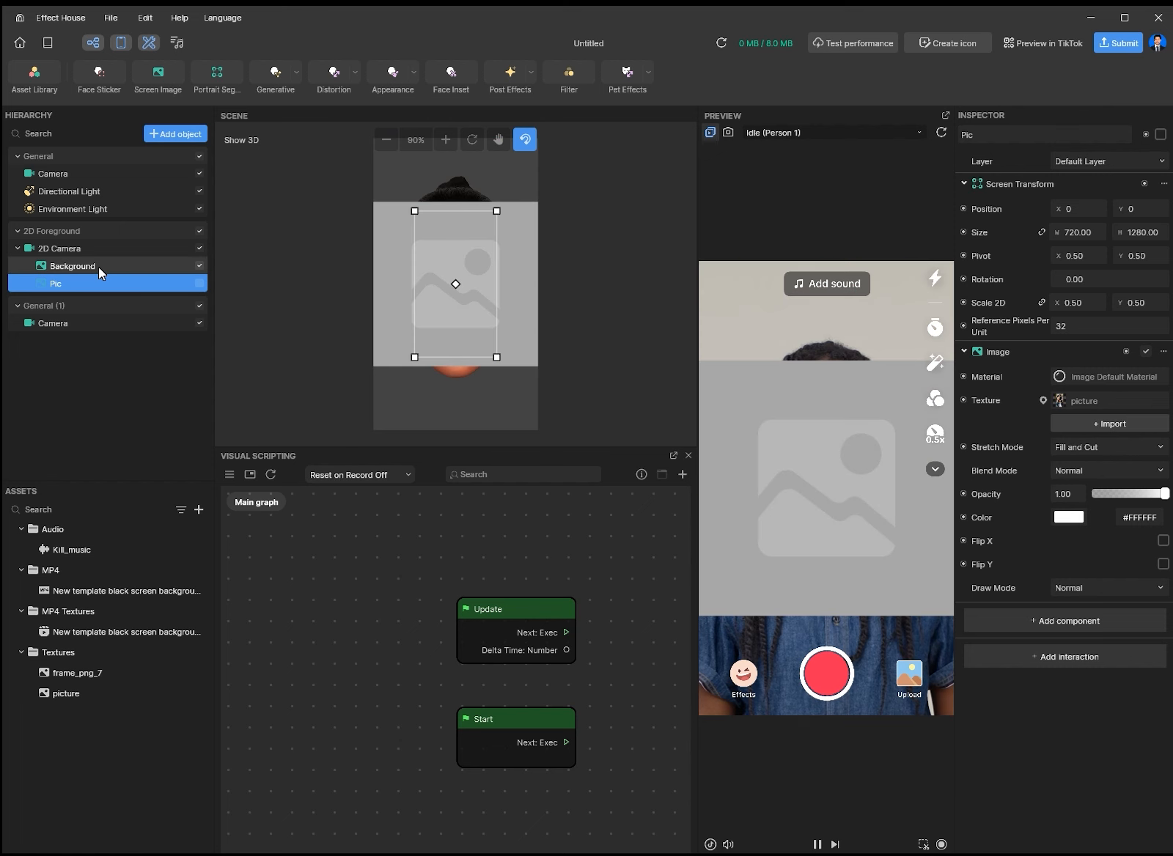
# - Set the Background layer's texture to the built-in White Texture
pyautogui.click(79, 267)
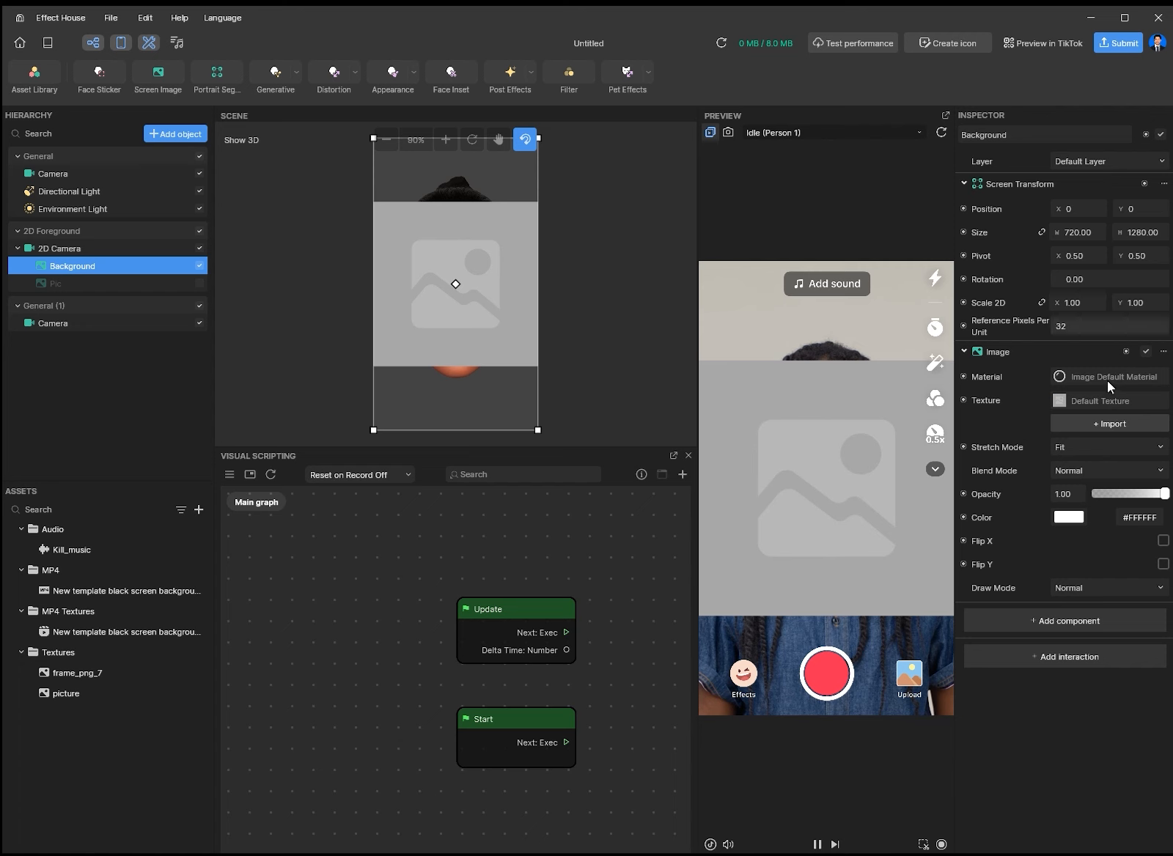
pyautogui.click(1105, 400)
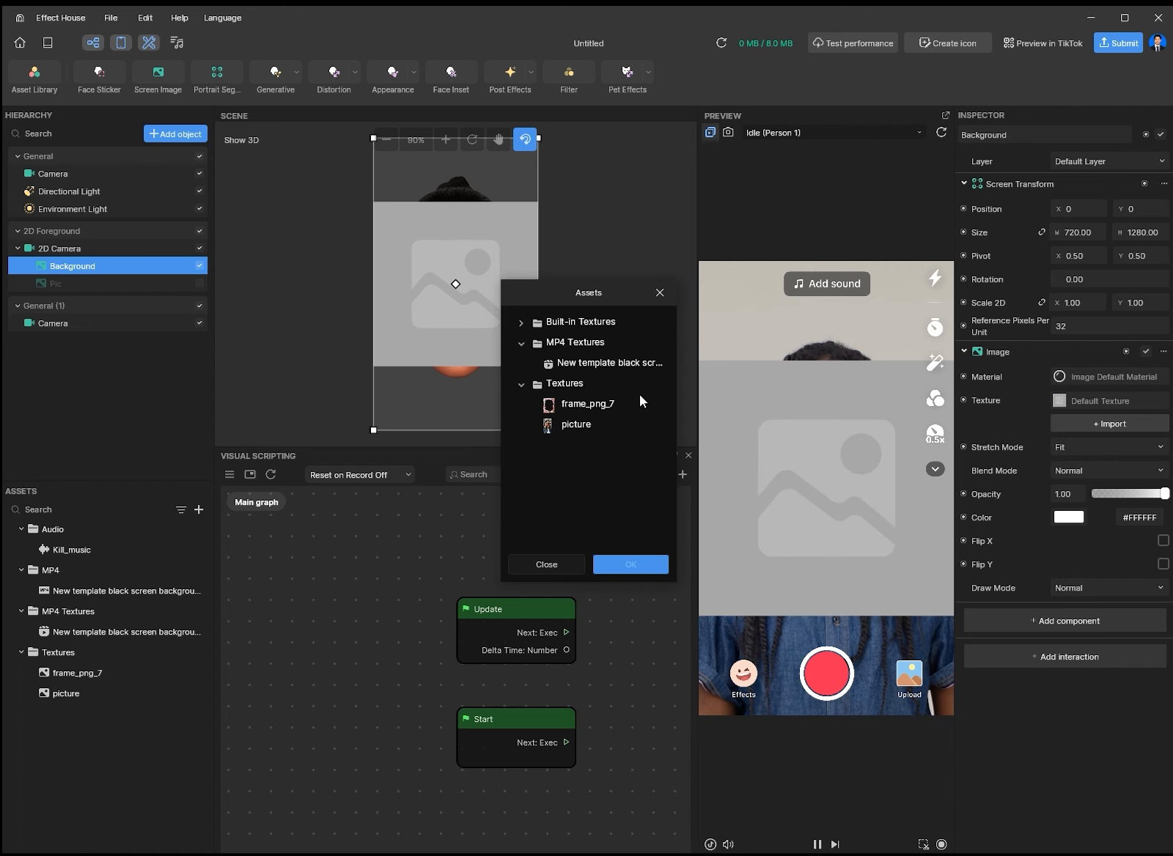
pyautogui.click(521, 322)
pyautogui.scroll(-3, 594, 435)
pyautogui.scroll(-2, 595, 436)
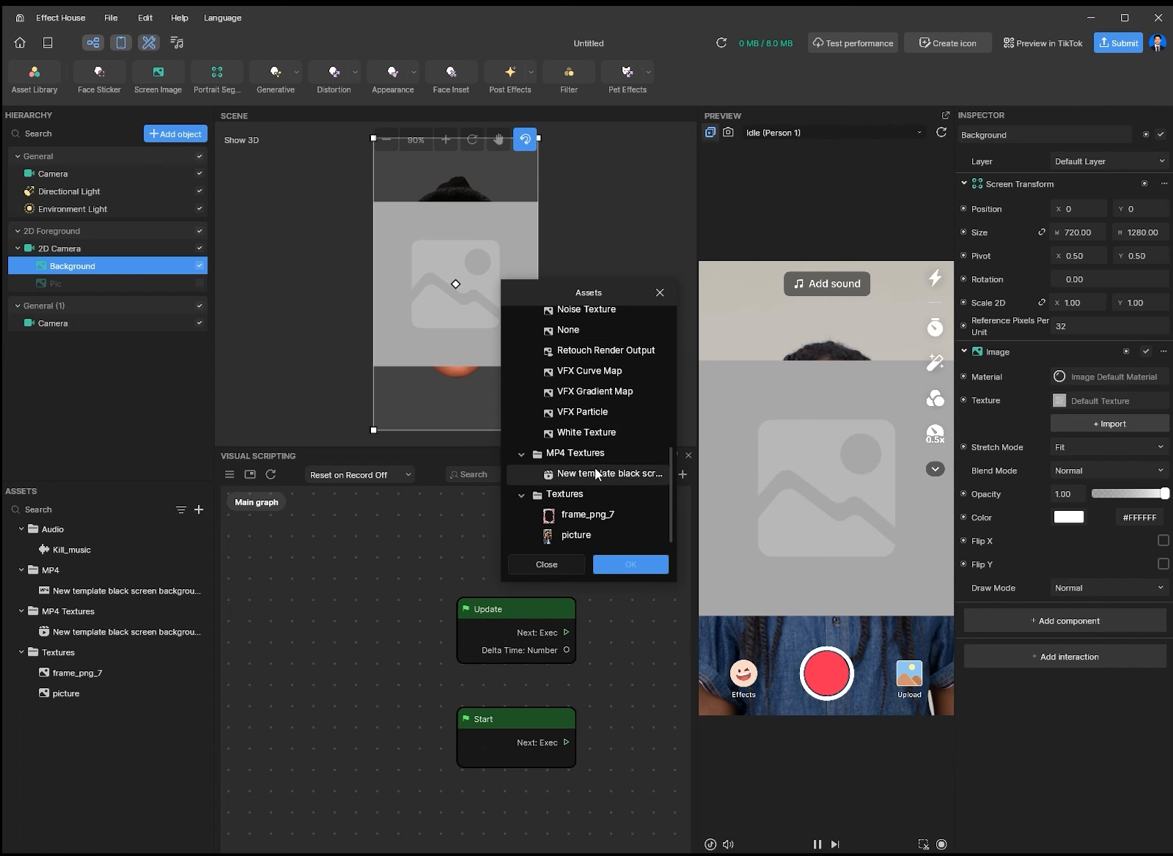
pyautogui.click(588, 433)
pyautogui.click(632, 564)
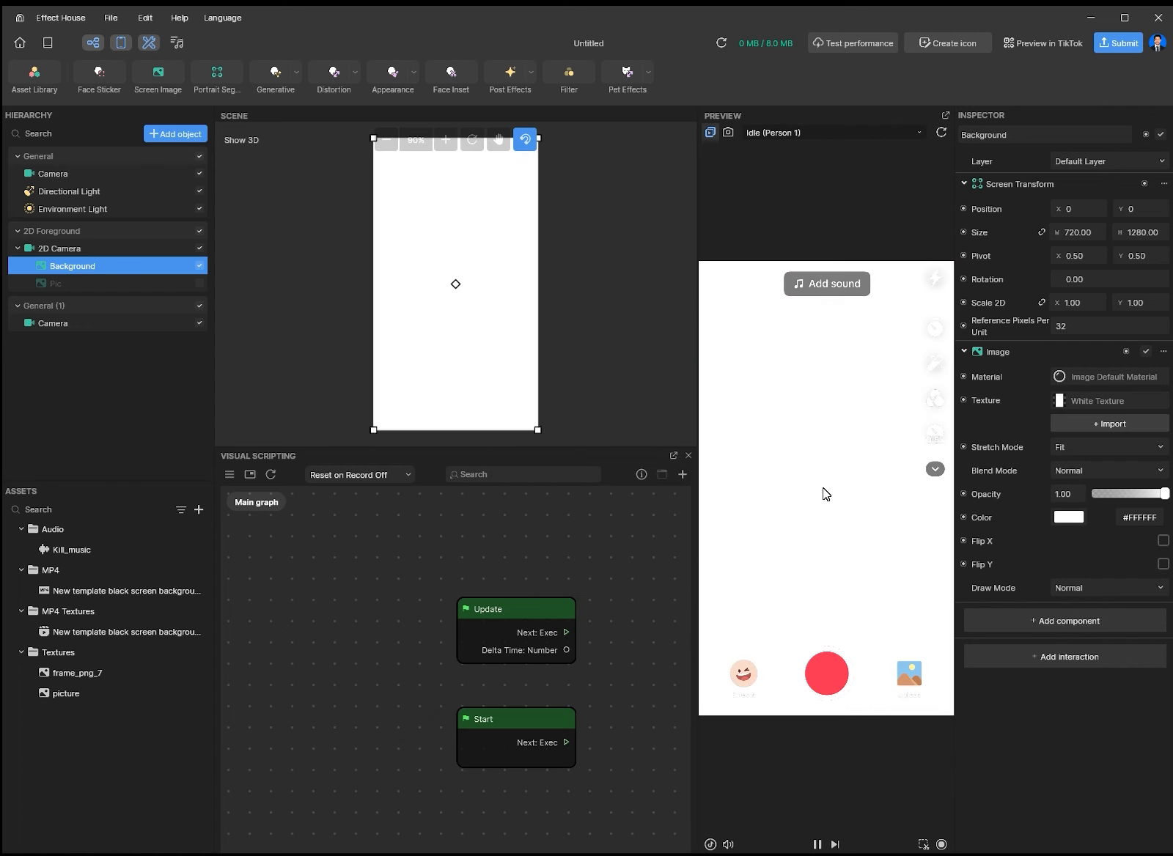
# - Tint the Background dark red (#432222) and turn the Pic layer back on
pyautogui.click(1074, 519)
pyautogui.moveTo(961, 458); pyautogui.dragTo(958, 528)
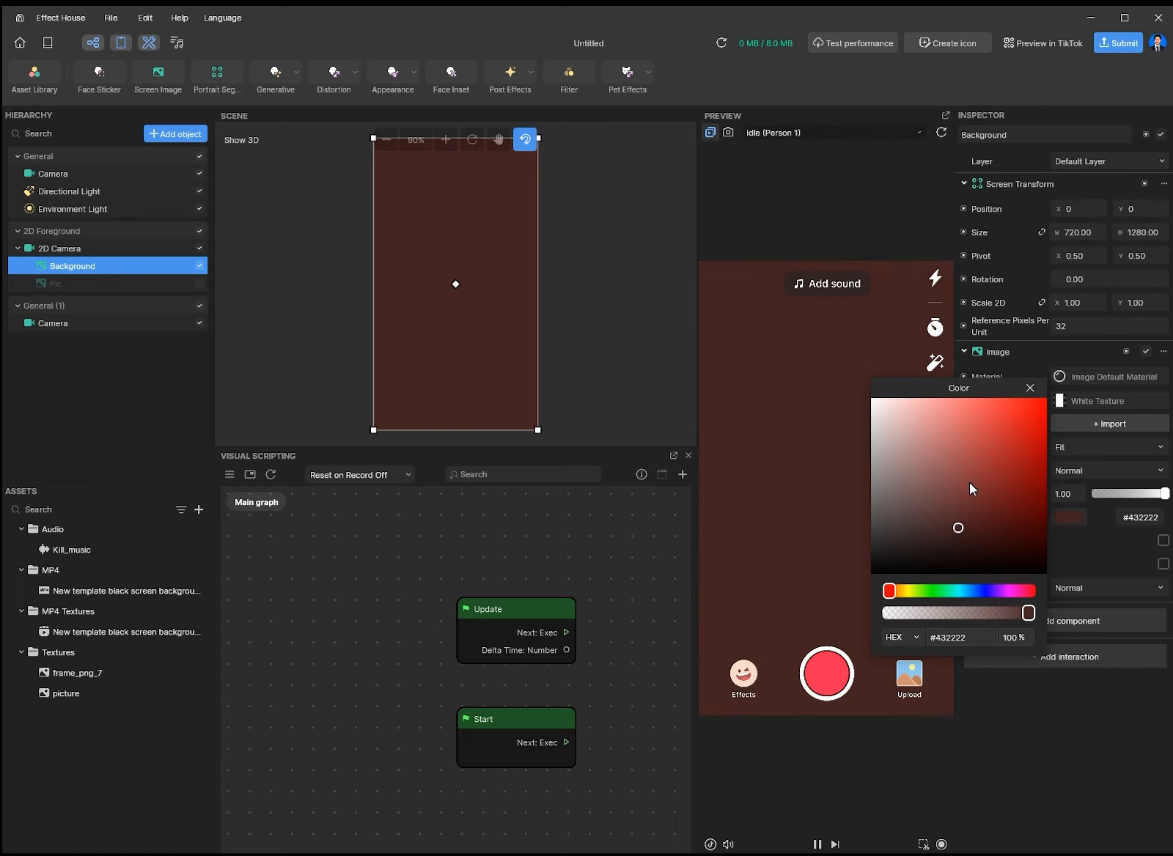
pyautogui.click(1030, 388)
pyautogui.click(200, 285)
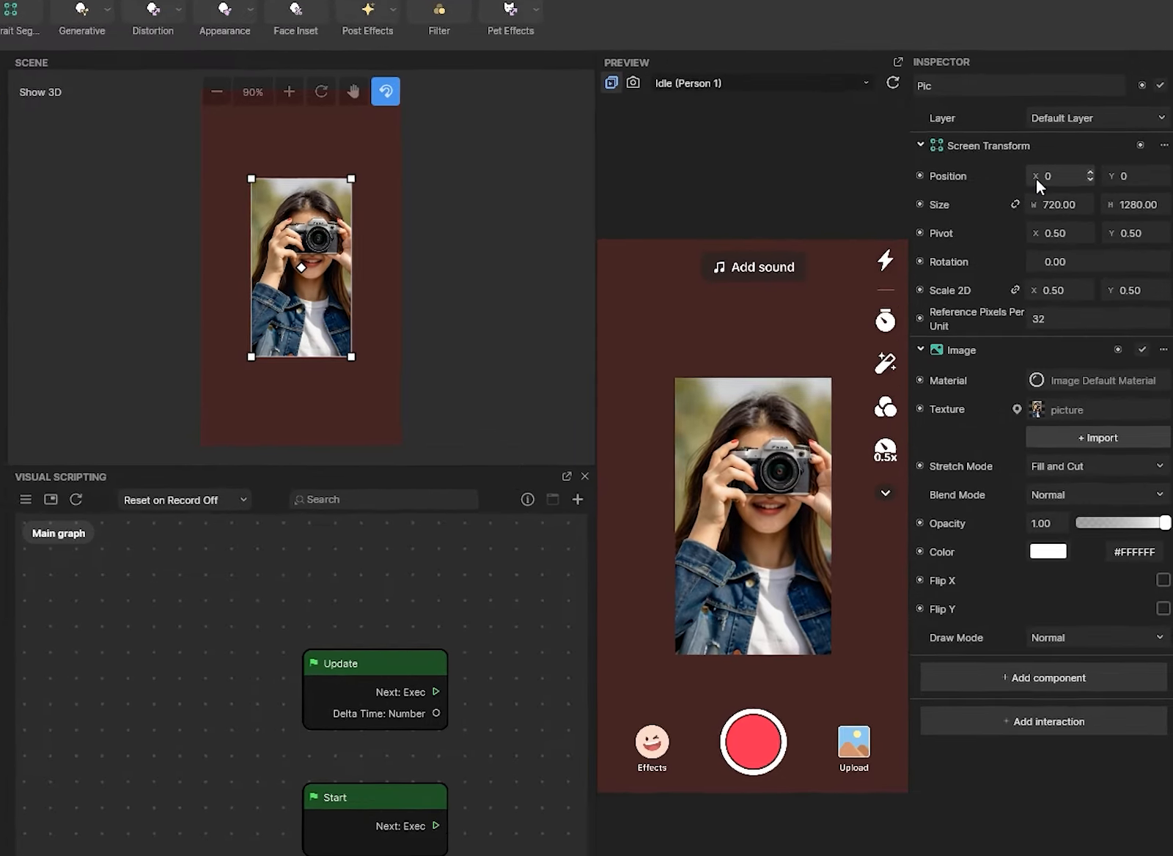
# - After trial drags, set the Pic image's rotation to 0 and position to X 0, Y 0
pyautogui.moveTo(1019, 155); pyautogui.dragTo(1034, 243)
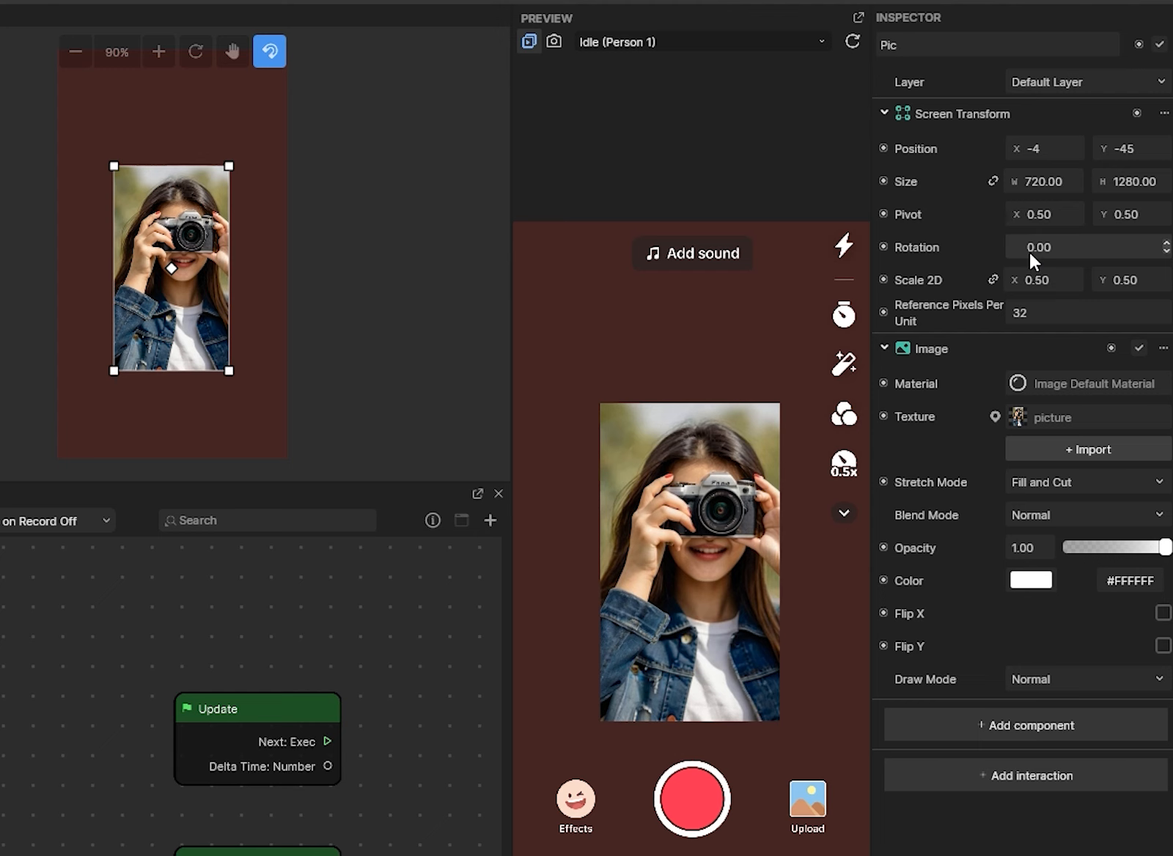
pyautogui.moveTo(1012, 249); pyautogui.dragTo(1048, 195)
pyautogui.hotkey('ctrl', 'a')
pyautogui.write('0')
pyautogui.click(1055, 146)
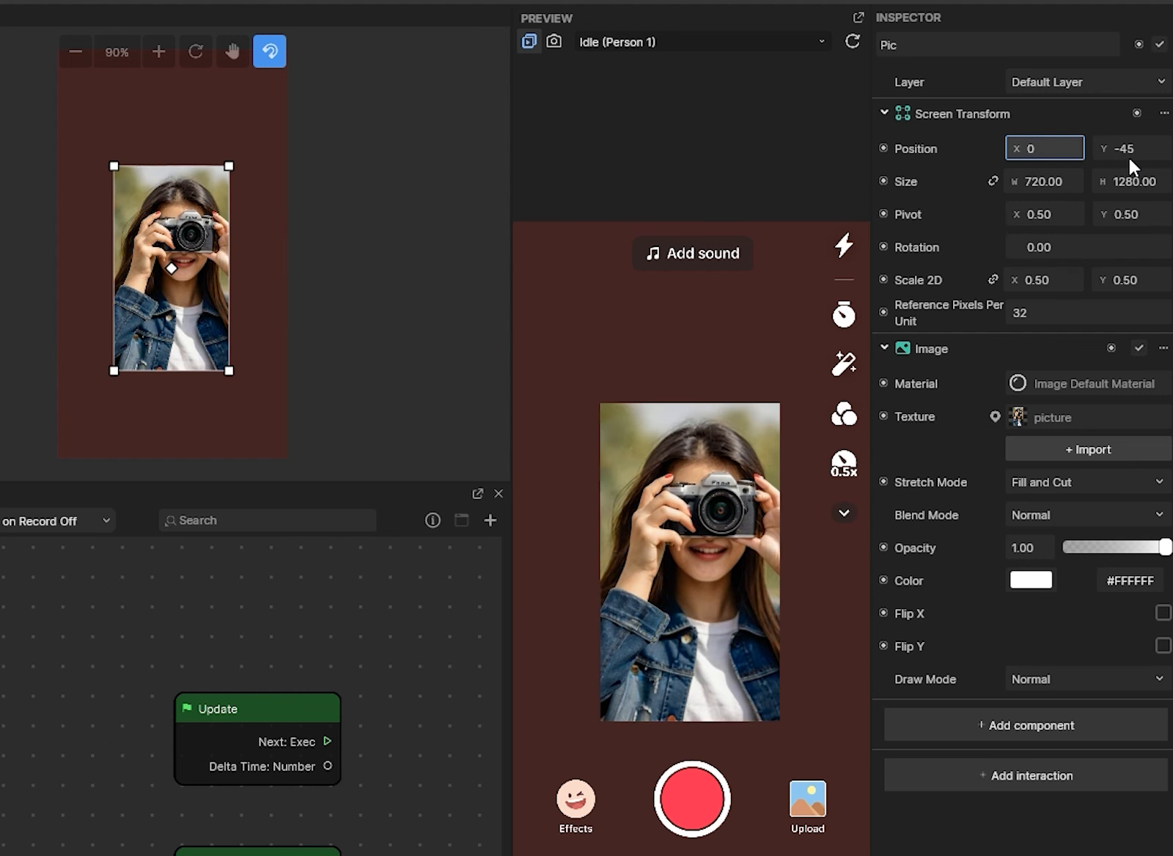
pyautogui.click(1097, 146)
pyautogui.write('0')
pyautogui.press('Return')
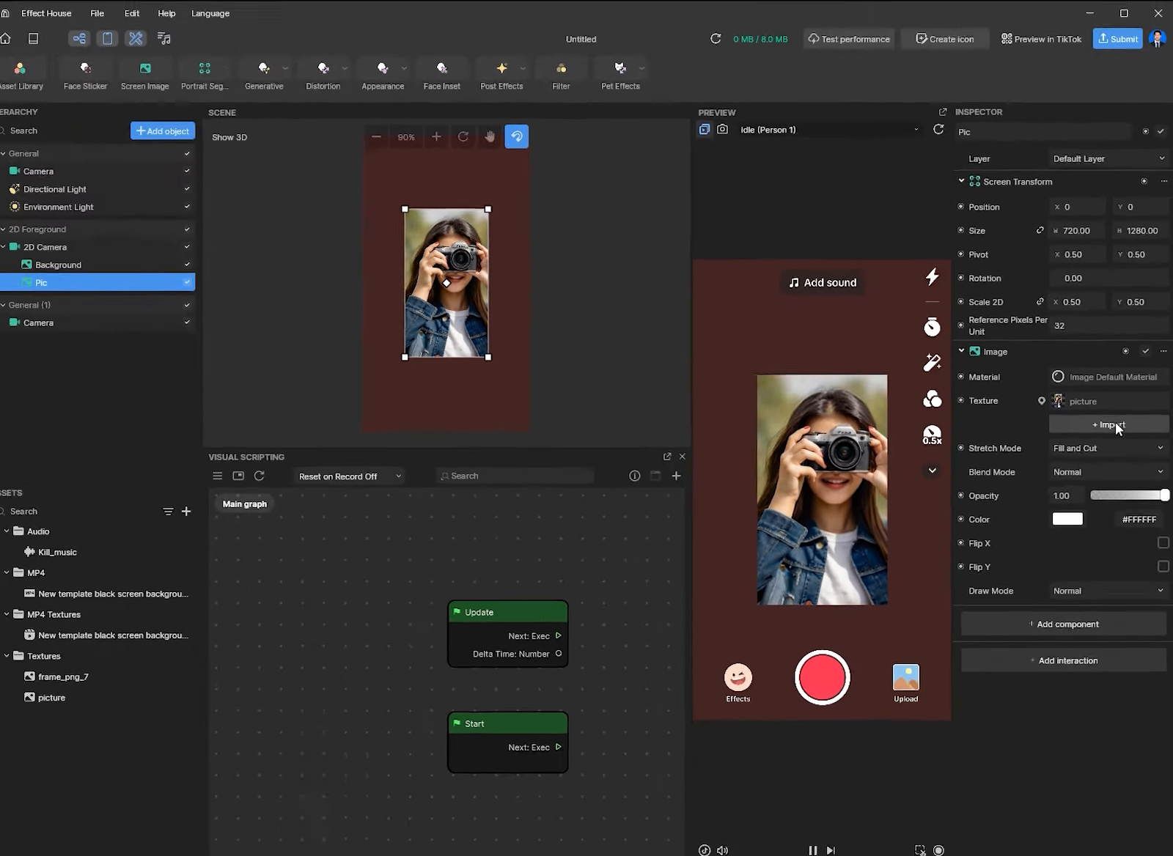
pyautogui.click(1099, 455)
pyautogui.click(1093, 465)
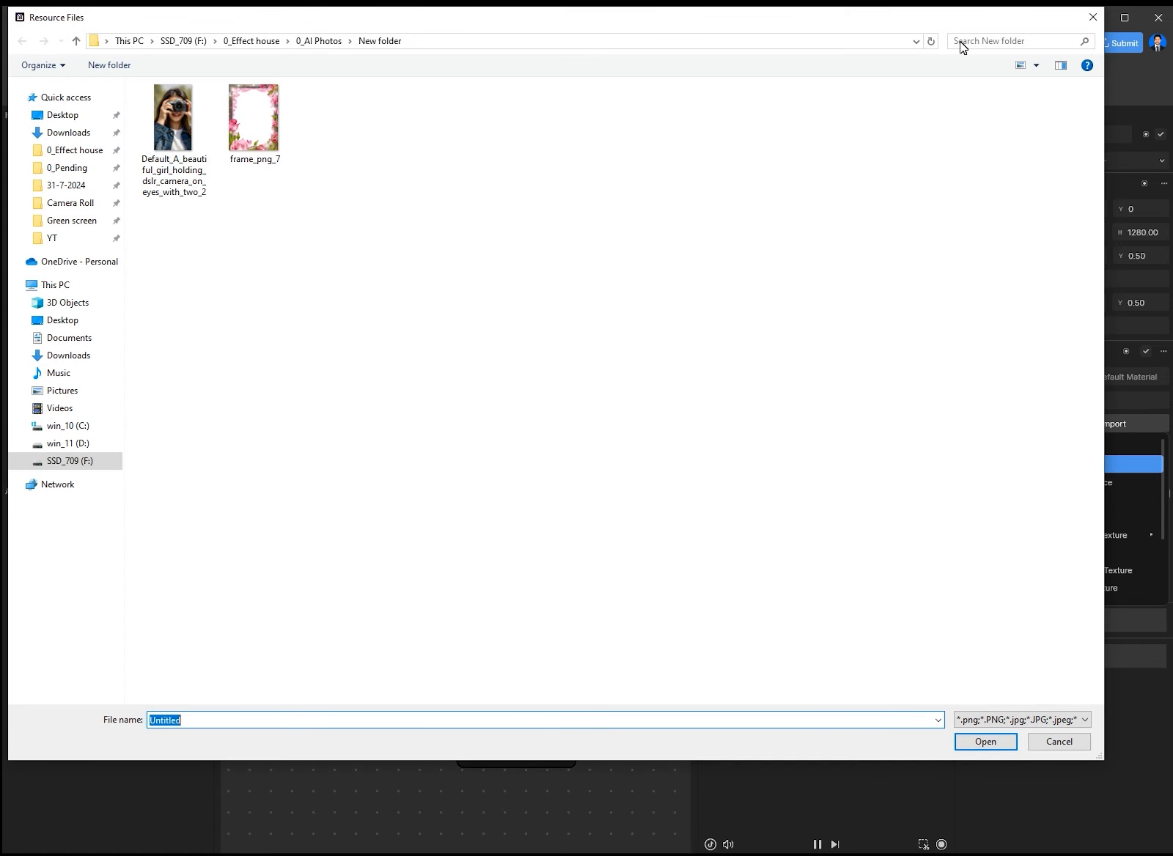
pyautogui.click(1058, 741)
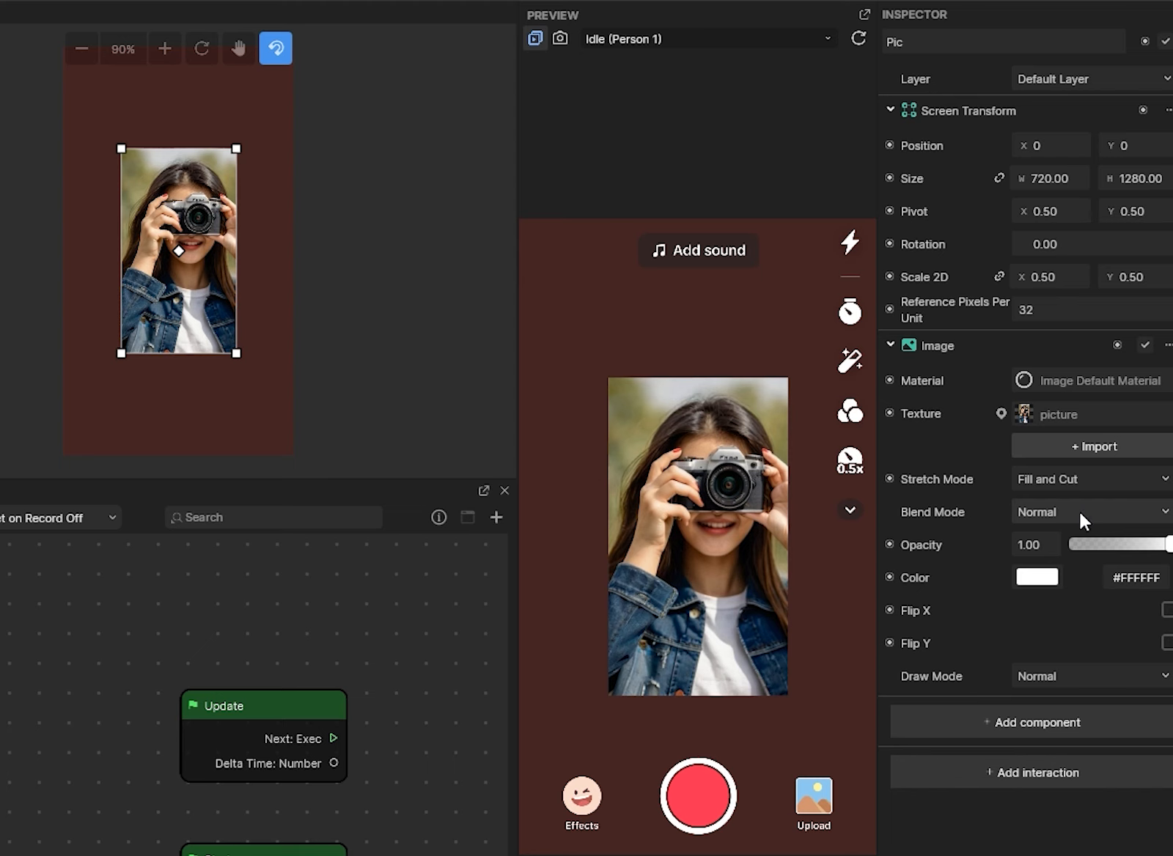
pyautogui.click(1074, 514)
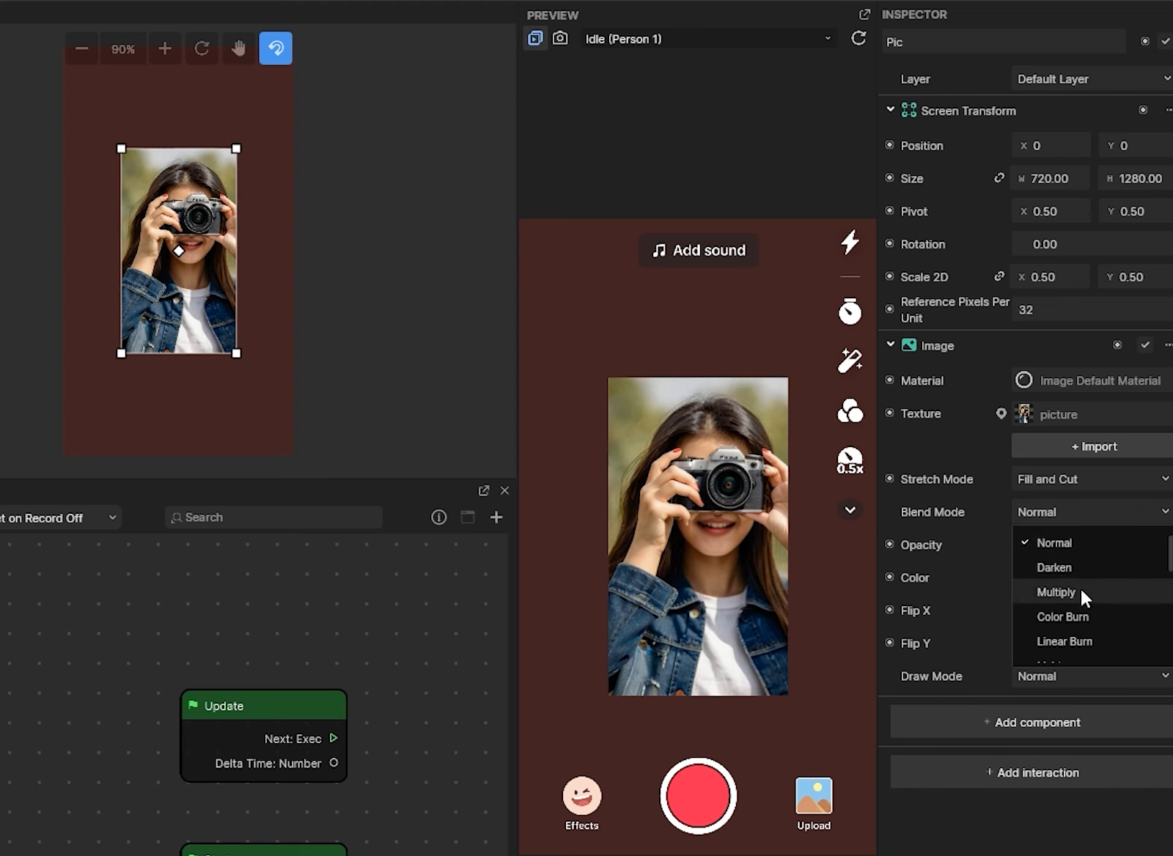
pyautogui.click(1080, 591)
pyautogui.click(1069, 513)
pyautogui.click(1077, 617)
pyautogui.click(1057, 513)
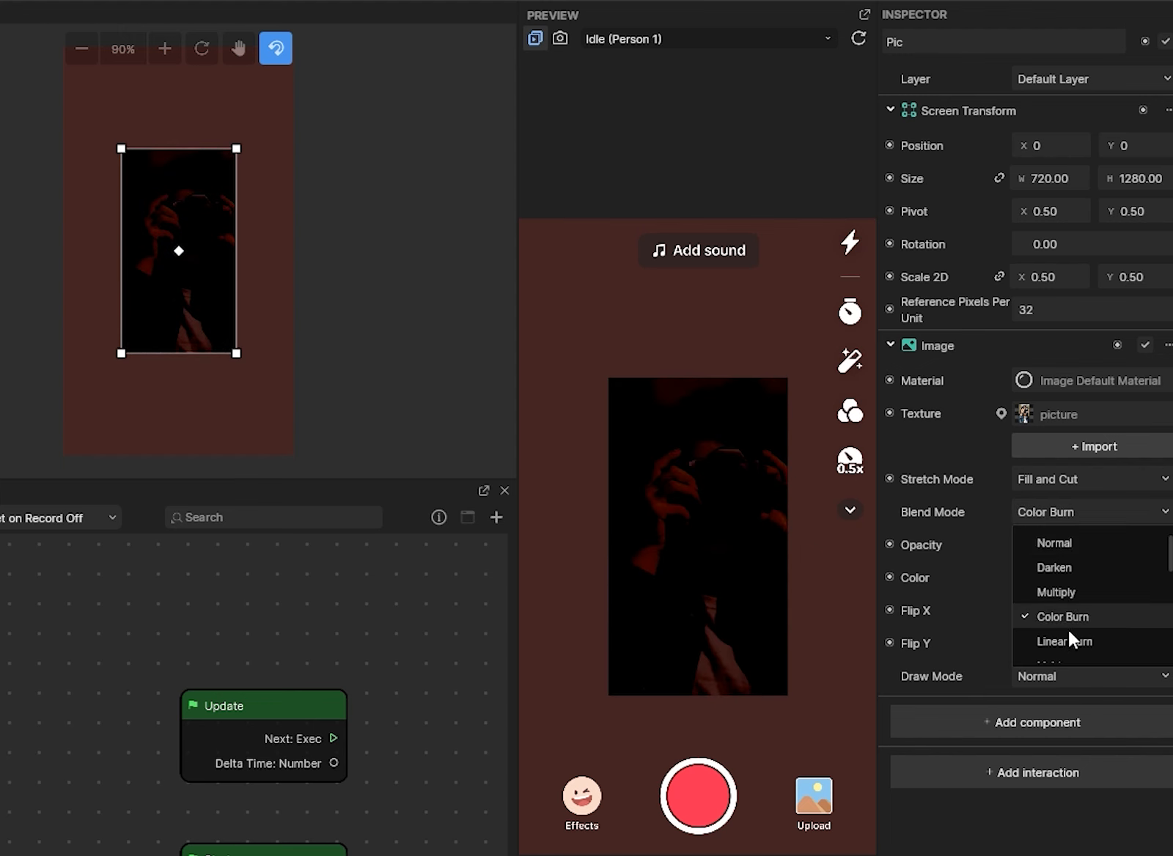
pyautogui.click(1054, 542)
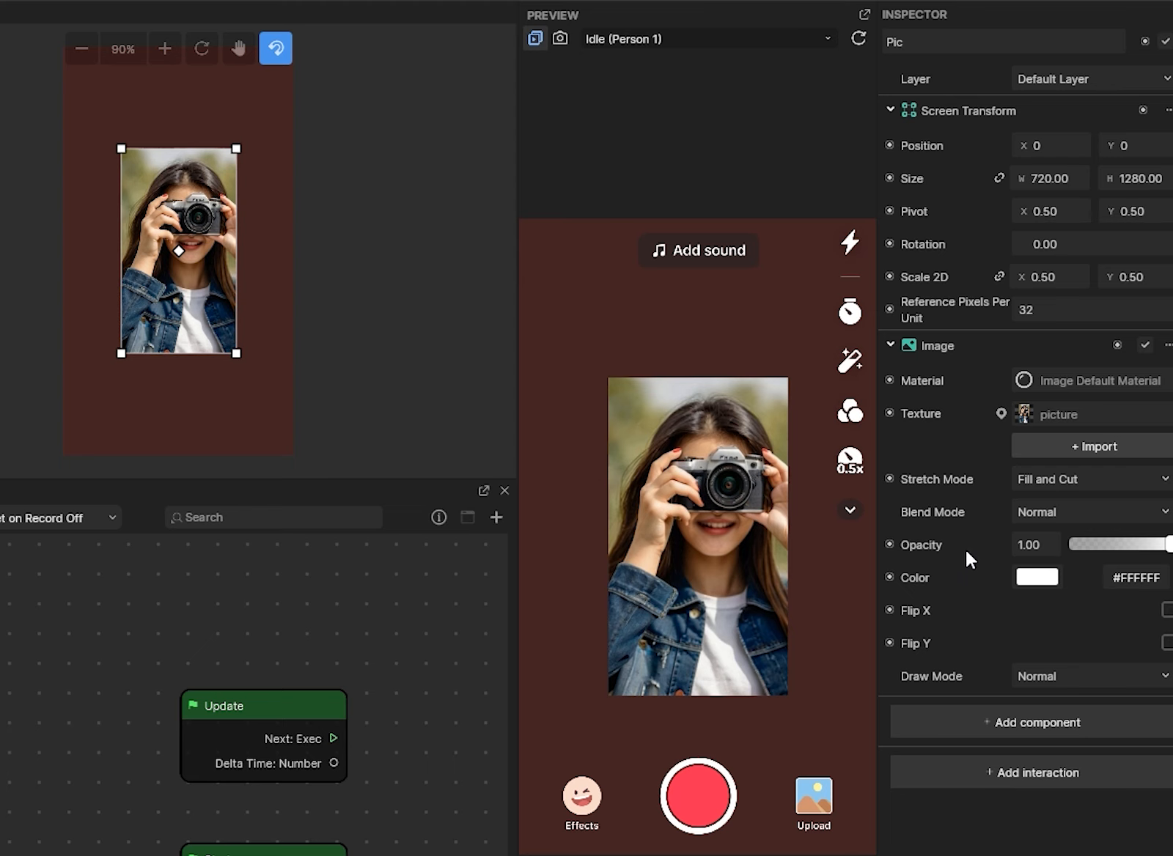
pyautogui.click(1161, 545)
pyautogui.moveTo(1167, 549)
pyautogui.mouseDown()
pyautogui.moveTo(1080, 546)
pyautogui.moveTo(1169, 544)
pyautogui.mouseUp()
pyautogui.click(1036, 577)
pyautogui.click(290, 189)
pyautogui.moveTo(300, 190)
pyautogui.mouseDown()
pyautogui.moveTo(440, 198)
pyautogui.moveTo(417, 198)
pyautogui.mouseUp()
pyautogui.moveTo(258, 447)
pyautogui.mouseDown()
pyautogui.moveTo(385, 449)
pyautogui.moveTo(257, 447)
pyautogui.mouseUp()
pyautogui.moveTo(453, 478)
pyautogui.mouseDown()
pyautogui.moveTo(300, 476)
pyautogui.moveTo(308, 467)
pyautogui.moveTo(429, 476)
pyautogui.mouseUp()
pyautogui.moveTo(236, 188); pyautogui.dragTo(272, 201)
pyautogui.click(1167, 611)
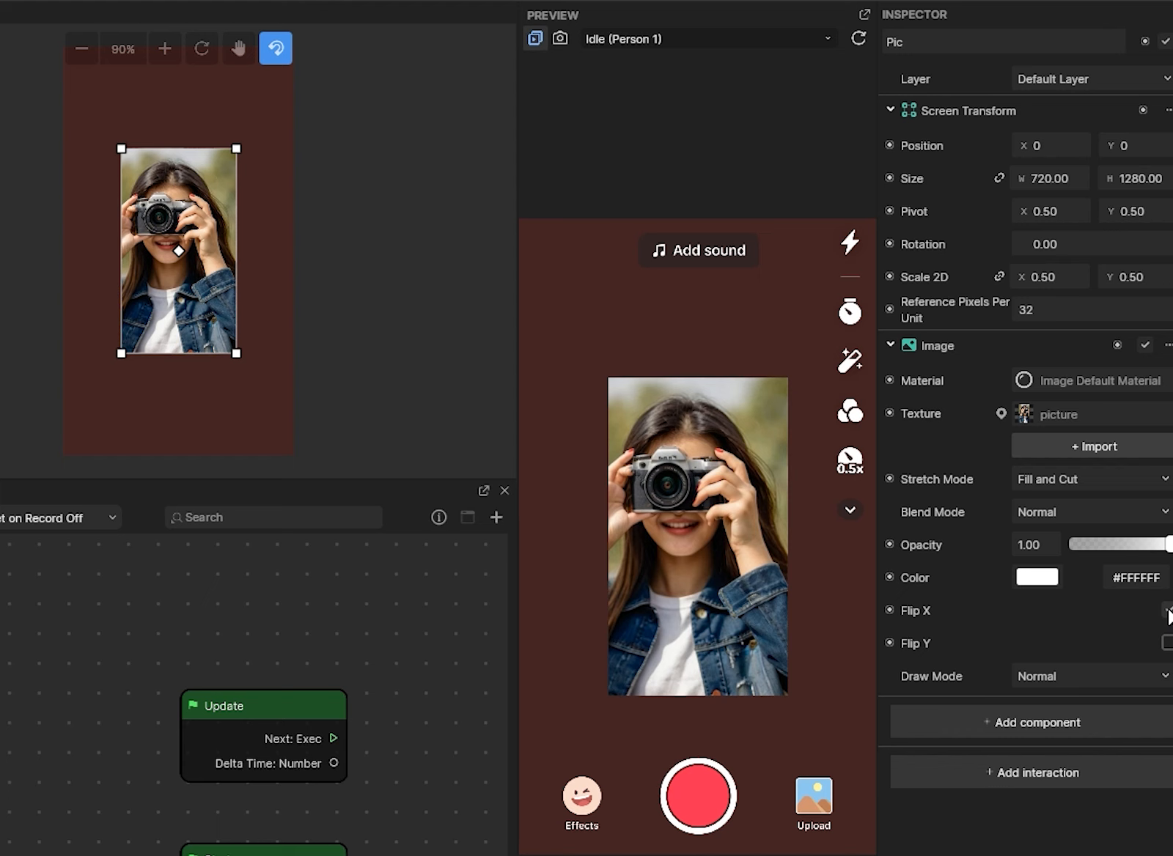
pyautogui.click(1167, 610)
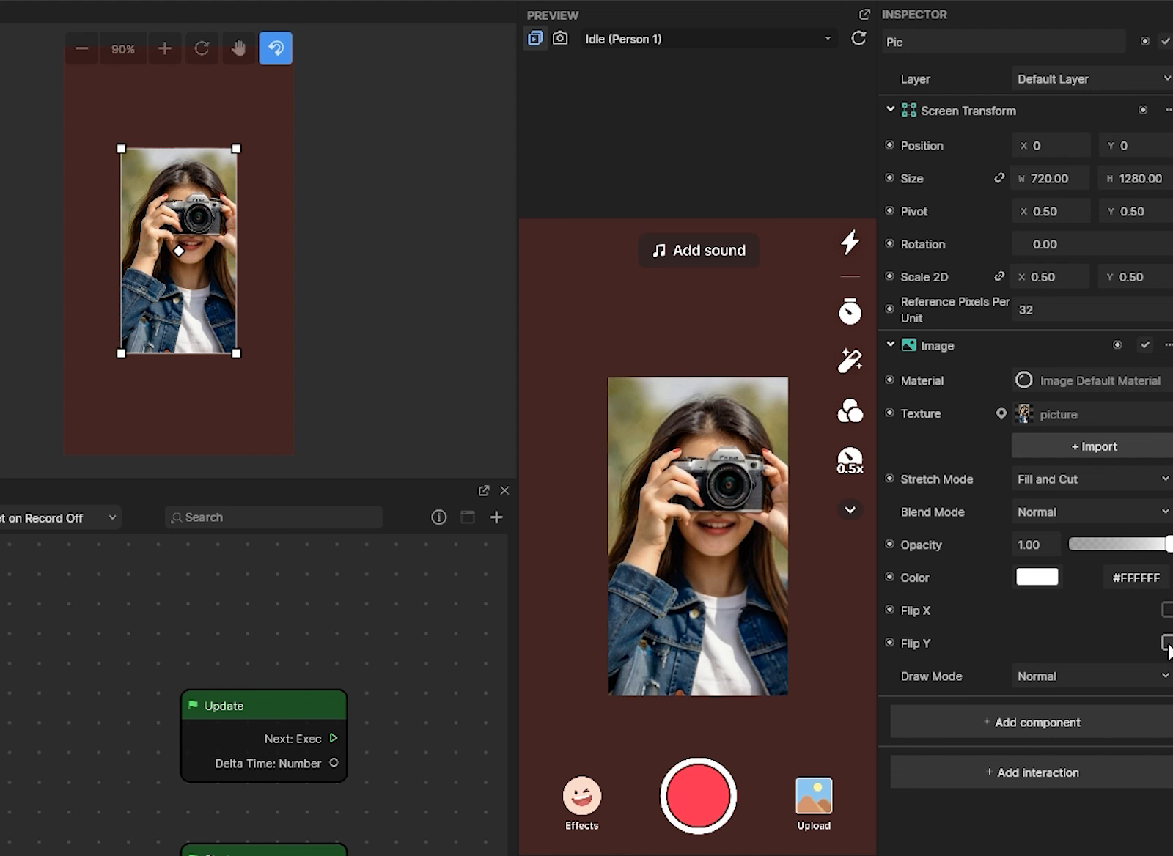
pyautogui.click(1167, 643)
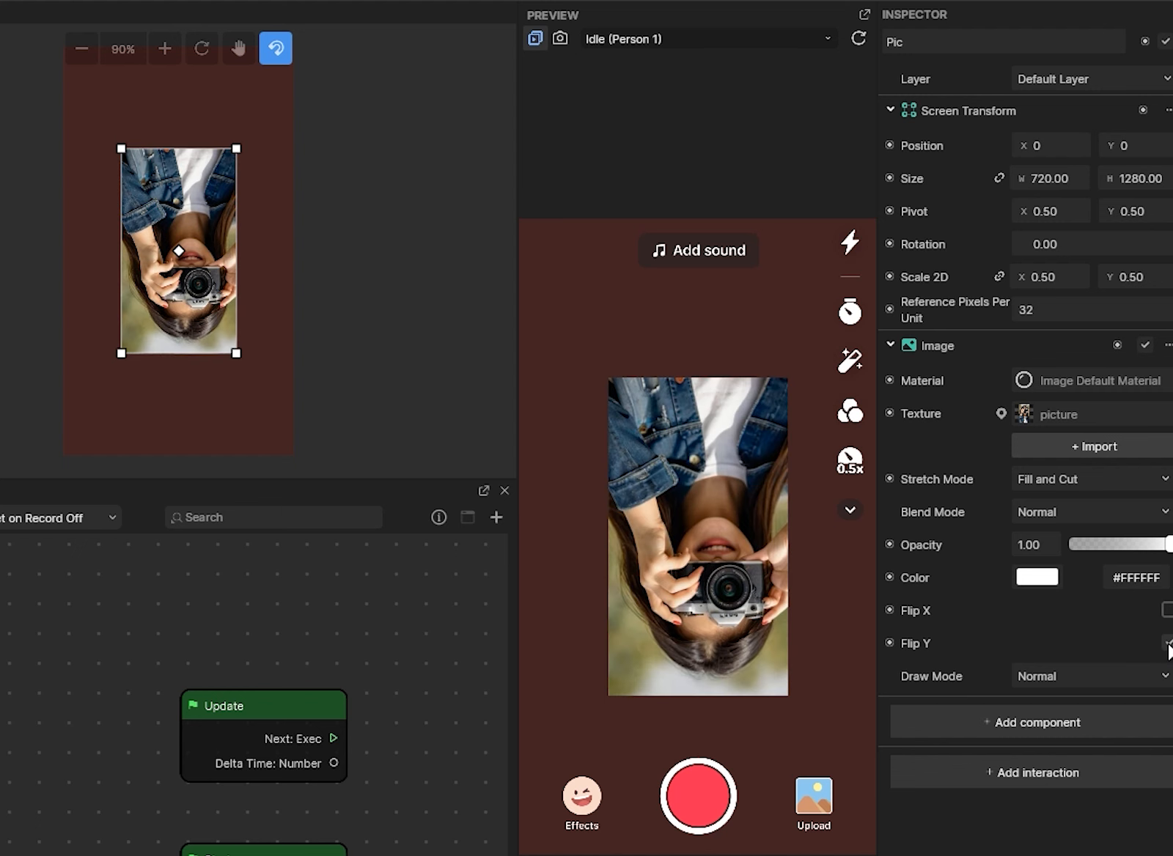
pyautogui.click(1167, 643)
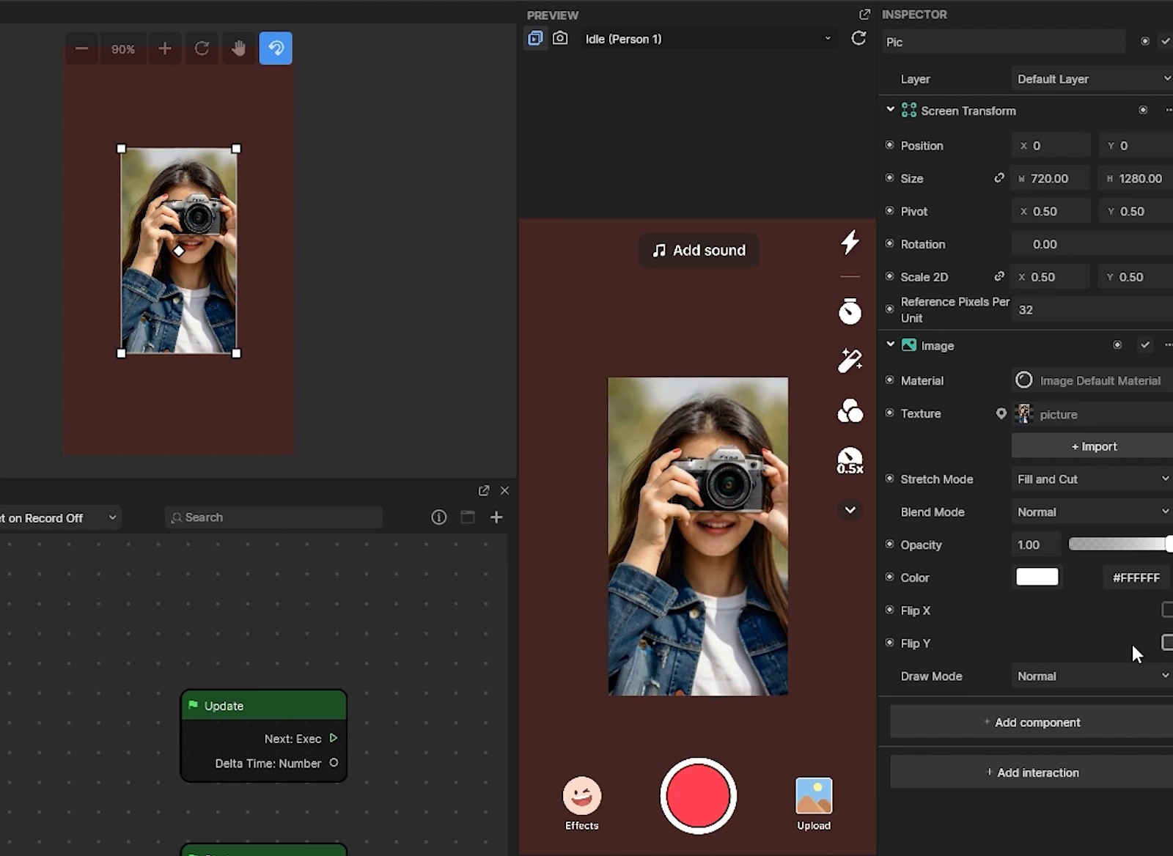
# - Try Tiled draw mode, then Filled with Horizontal fill cropped from start 0.20
pyautogui.click(1080, 674)
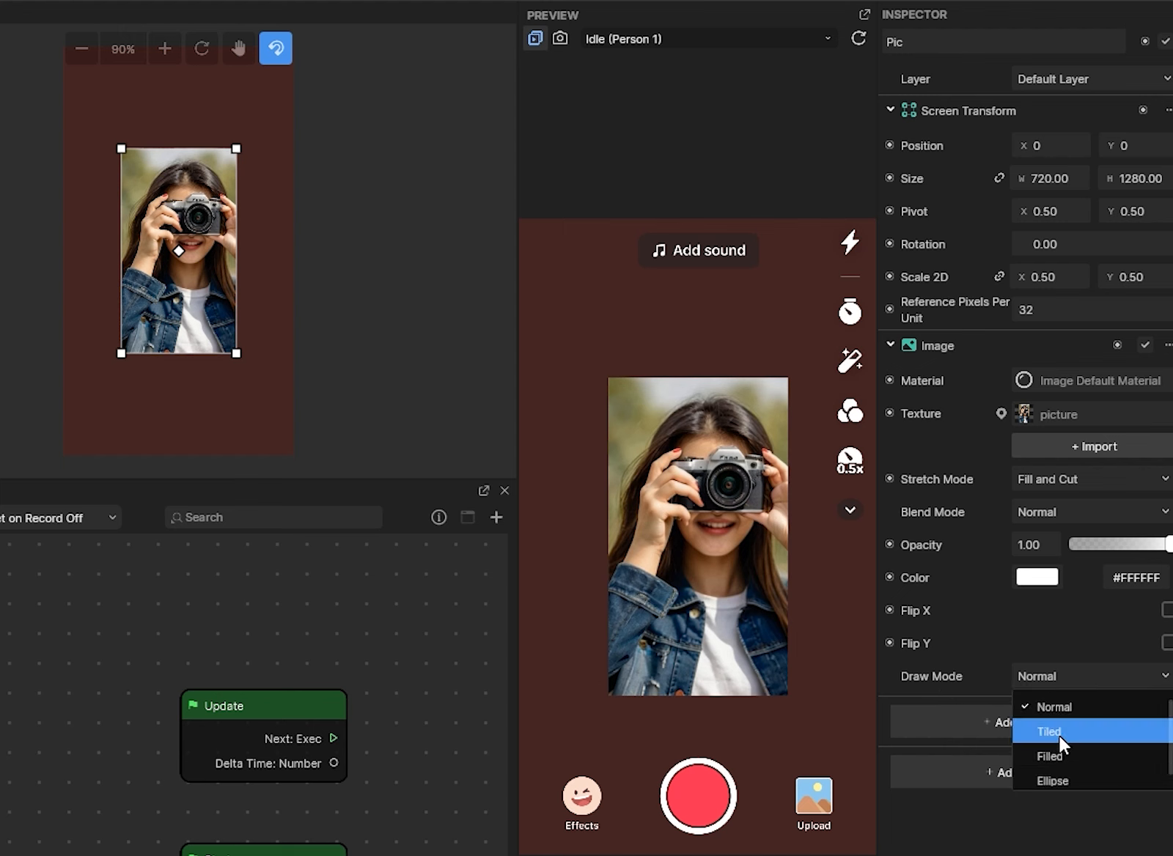
pyautogui.click(1059, 736)
pyautogui.click(1070, 642)
pyautogui.click(1064, 723)
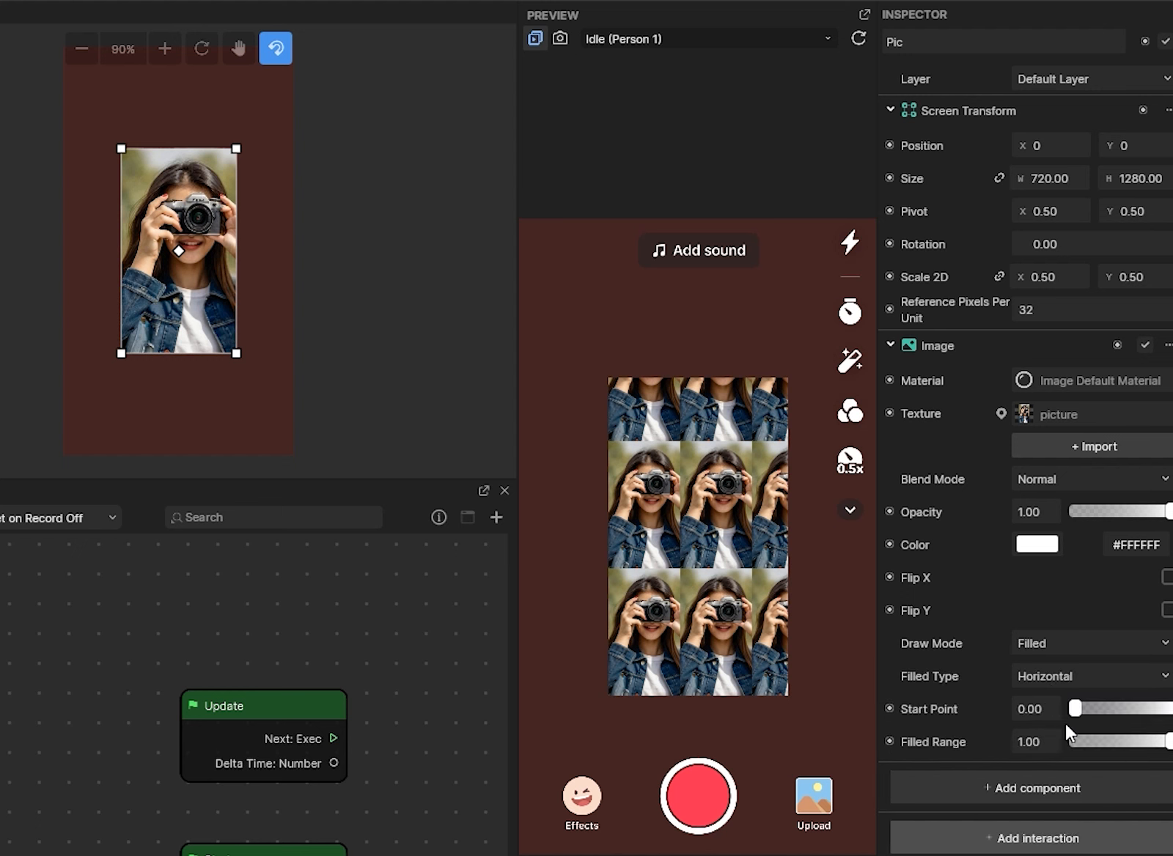
pyautogui.click(1087, 676)
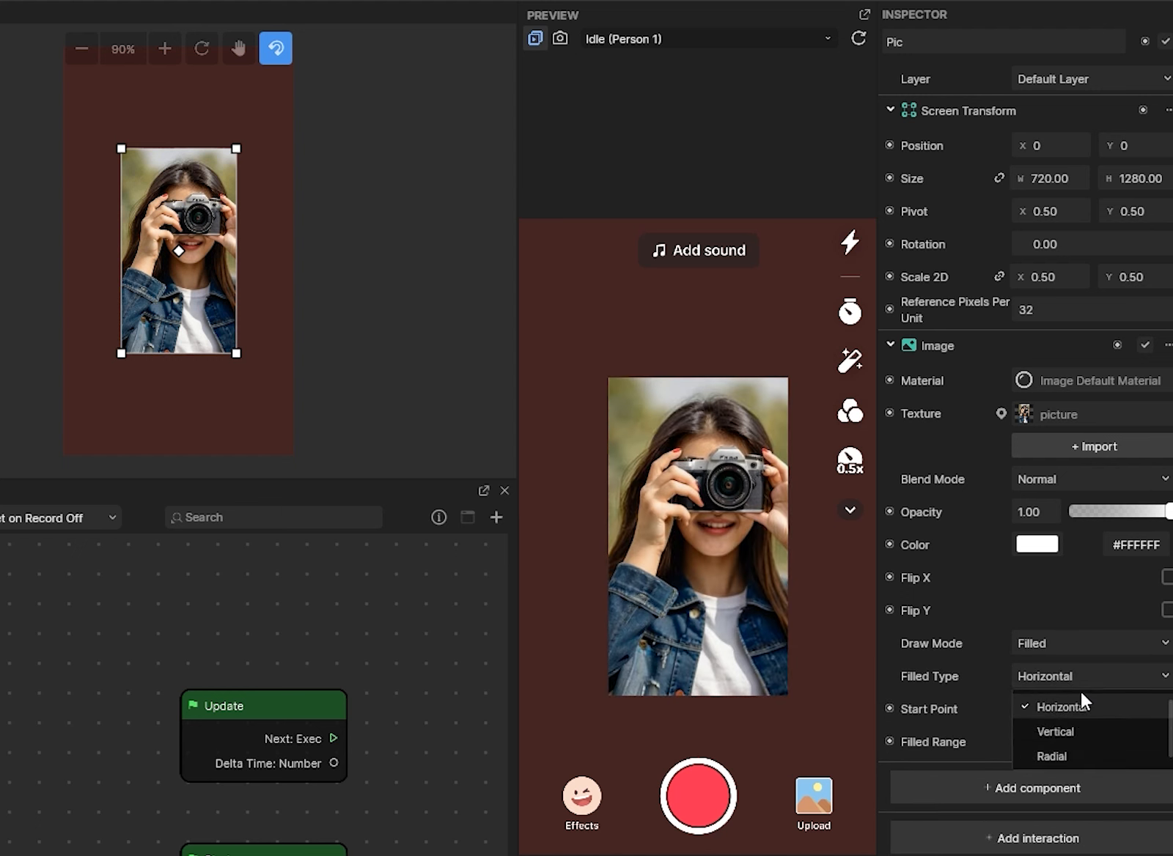
pyautogui.click(1076, 707)
pyautogui.moveTo(1074, 709)
pyautogui.mouseDown()
pyautogui.moveTo(1122, 715)
pyautogui.moveTo(1079, 715)
pyautogui.mouseUp()
pyautogui.moveTo(1168, 742)
pyautogui.mouseDown()
pyautogui.moveTo(1142, 744)
pyautogui.moveTo(1169, 742)
pyautogui.mouseUp()
# - Test Vertical fill with start 0.20, then switch the fill to Radial
pyautogui.click(1094, 676)
pyautogui.click(1073, 731)
pyautogui.moveTo(1075, 708)
pyautogui.mouseDown()
pyautogui.moveTo(1093, 712)
pyautogui.moveTo(1056, 708)
pyautogui.mouseUp()
pyautogui.moveTo(1168, 742)
pyautogui.mouseDown()
pyautogui.moveTo(1142, 742)
pyautogui.moveTo(1169, 742)
pyautogui.mouseUp()
pyautogui.click(1089, 676)
pyautogui.click(1074, 755)
# - Try the Ellipse draw mode, return to Normal, and open the Add component list
pyautogui.click(1070, 643)
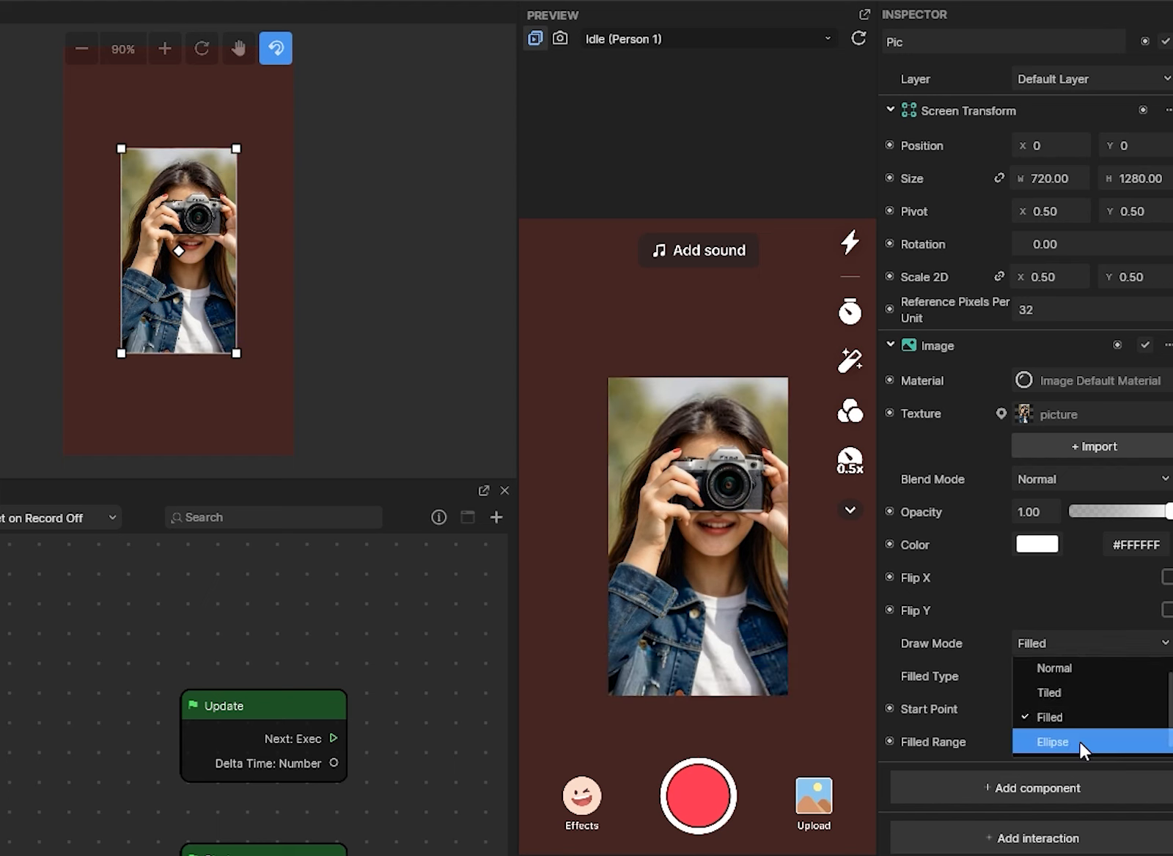
pyautogui.click(1079, 741)
pyautogui.moveTo(1098, 673)
pyautogui.mouseDown()
pyautogui.moveTo(1087, 673)
pyautogui.moveTo(1158, 676)
pyautogui.moveTo(1078, 685)
pyautogui.mouseUp()
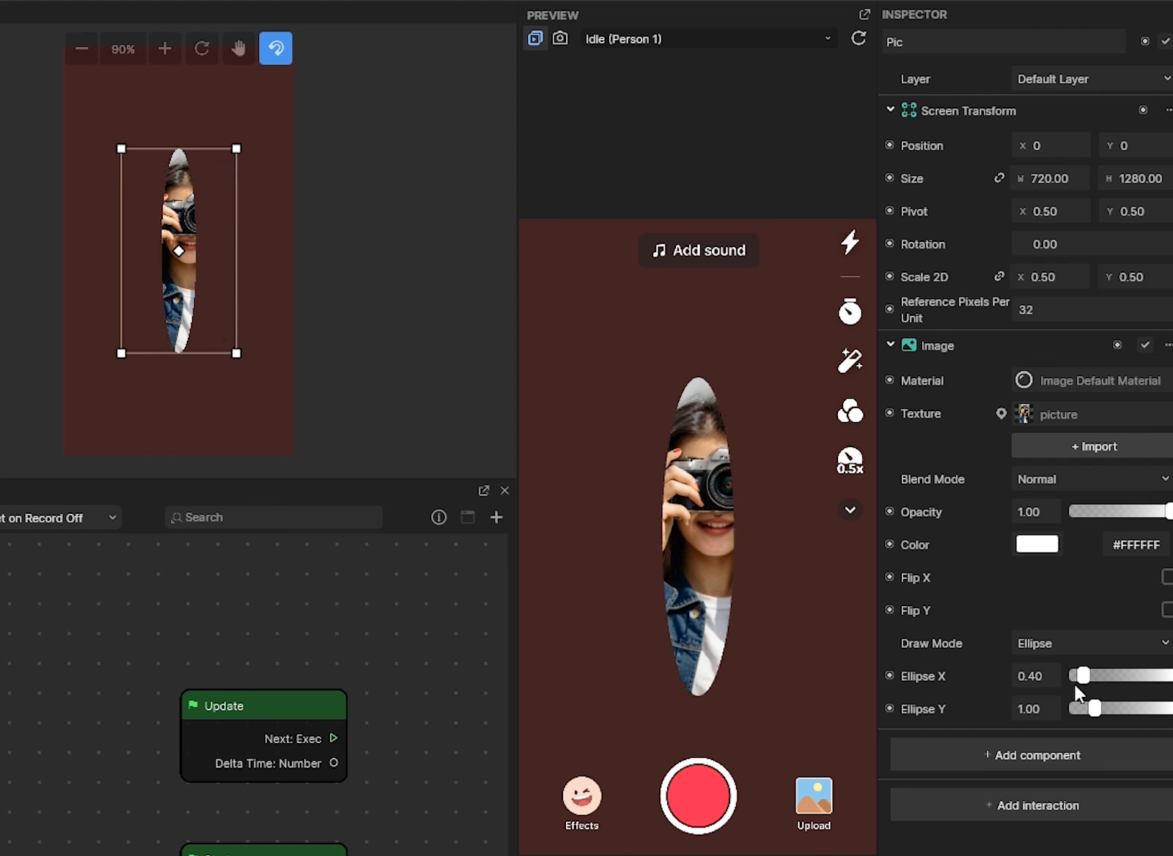
pyautogui.moveTo(1074, 686); pyautogui.dragTo(1083, 685)
pyautogui.click(1096, 639)
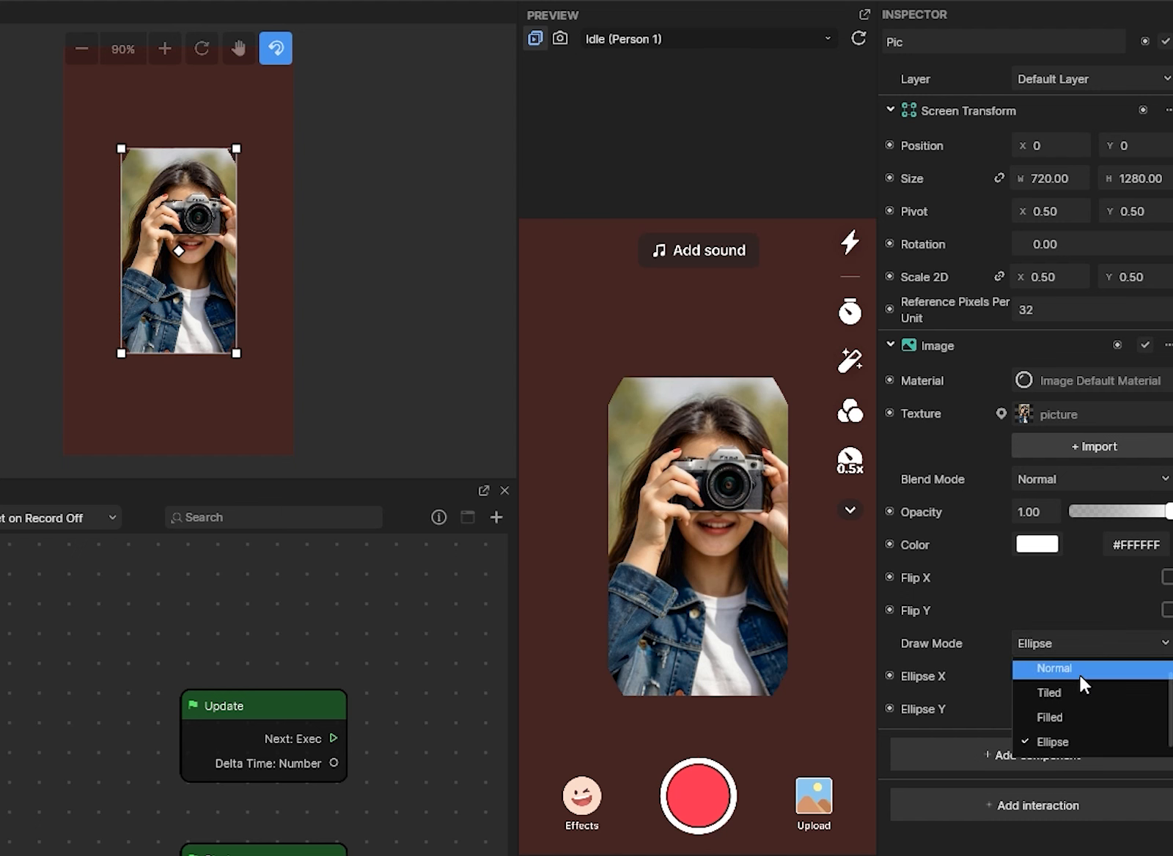
pyautogui.click(1079, 668)
pyautogui.click(1054, 726)
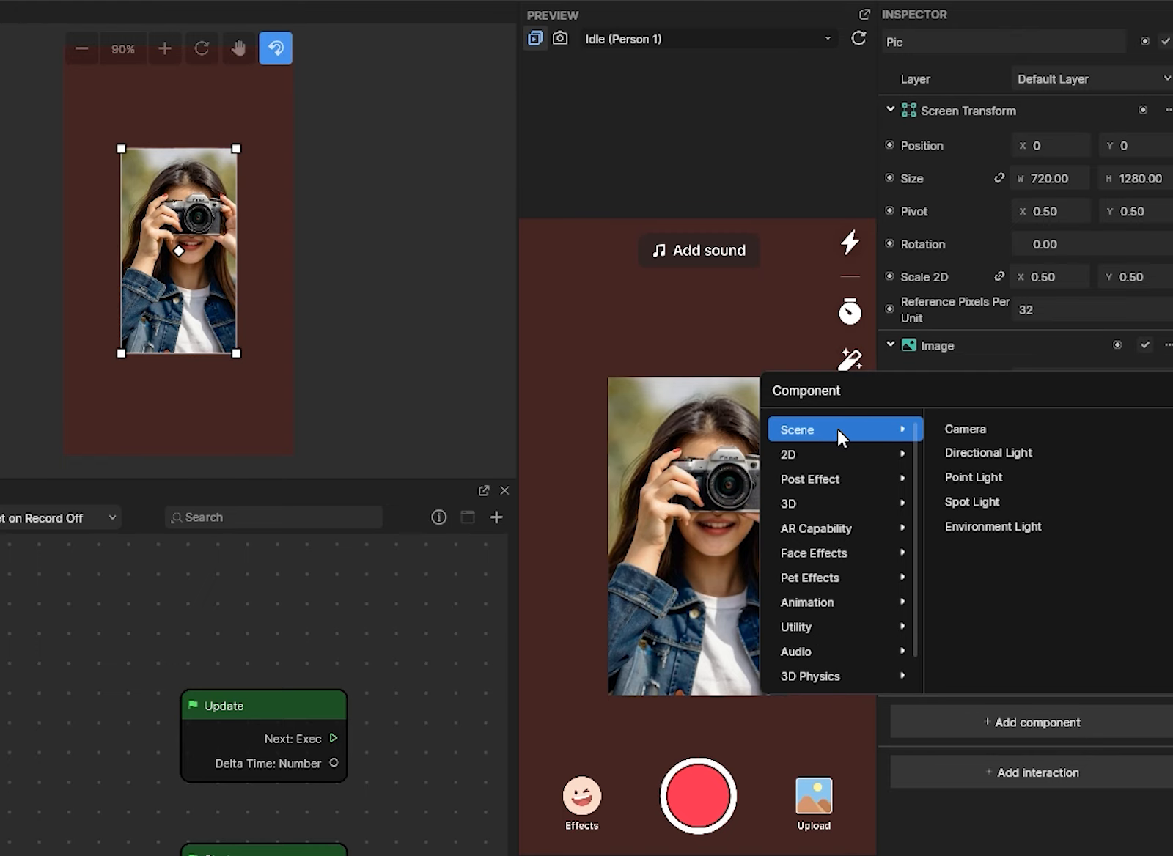
# - Close the component list, browse Screen Touch interactions, and dismiss the menu without adding anything
pyautogui.moveTo(873, 629)
pyautogui.click(1017, 822)
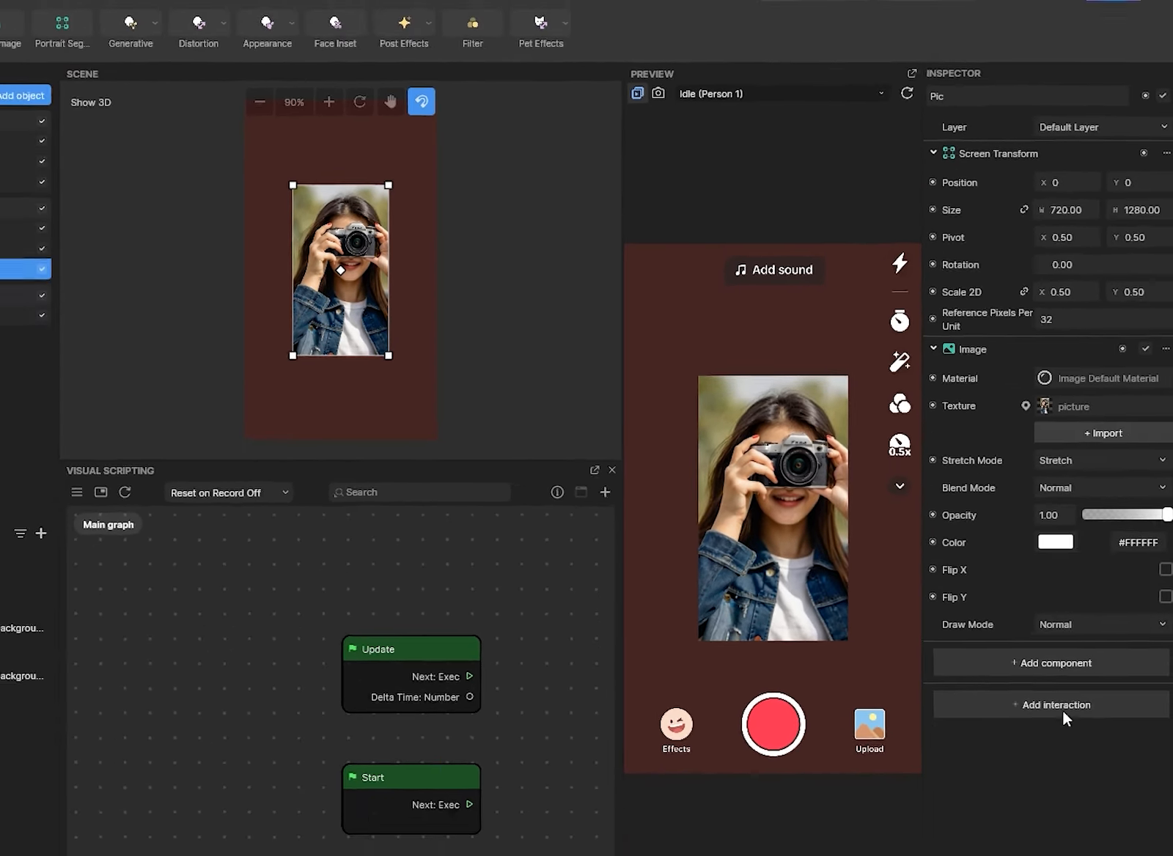
pyautogui.click(1109, 659)
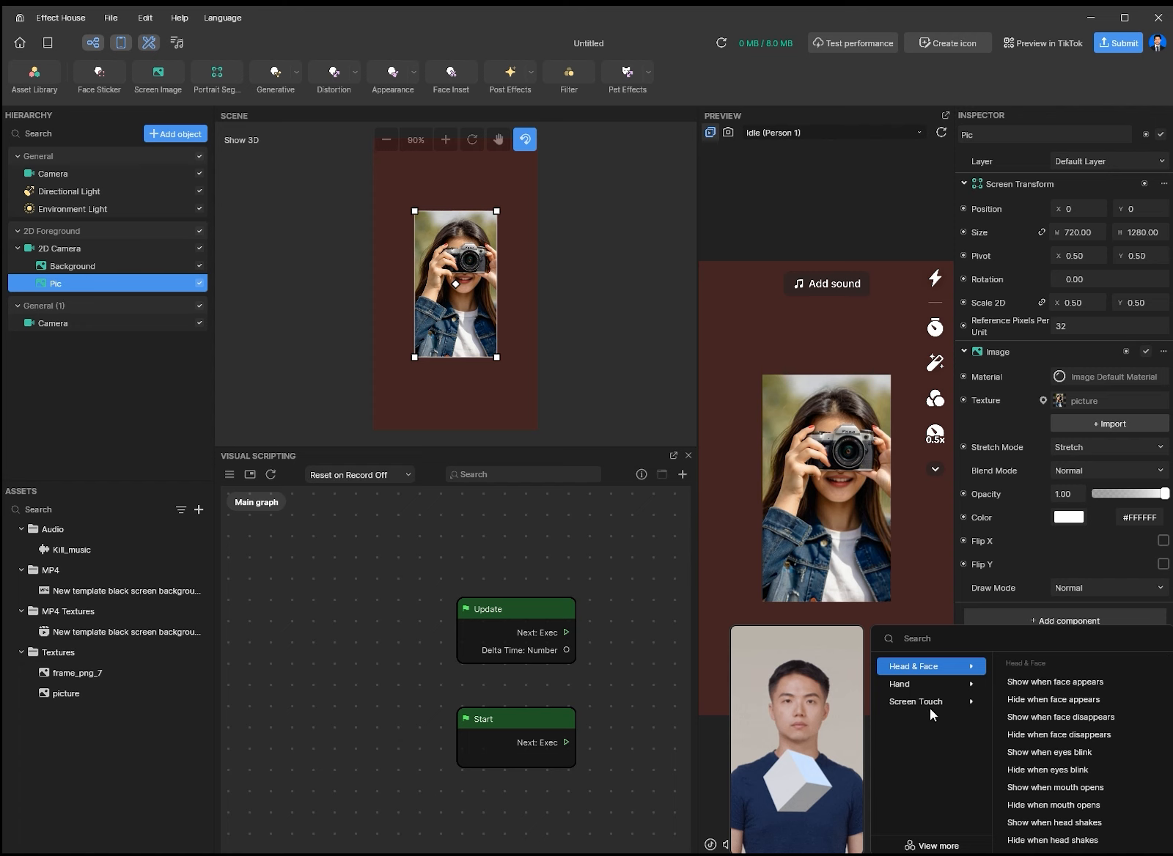
pyautogui.moveTo(920, 700)
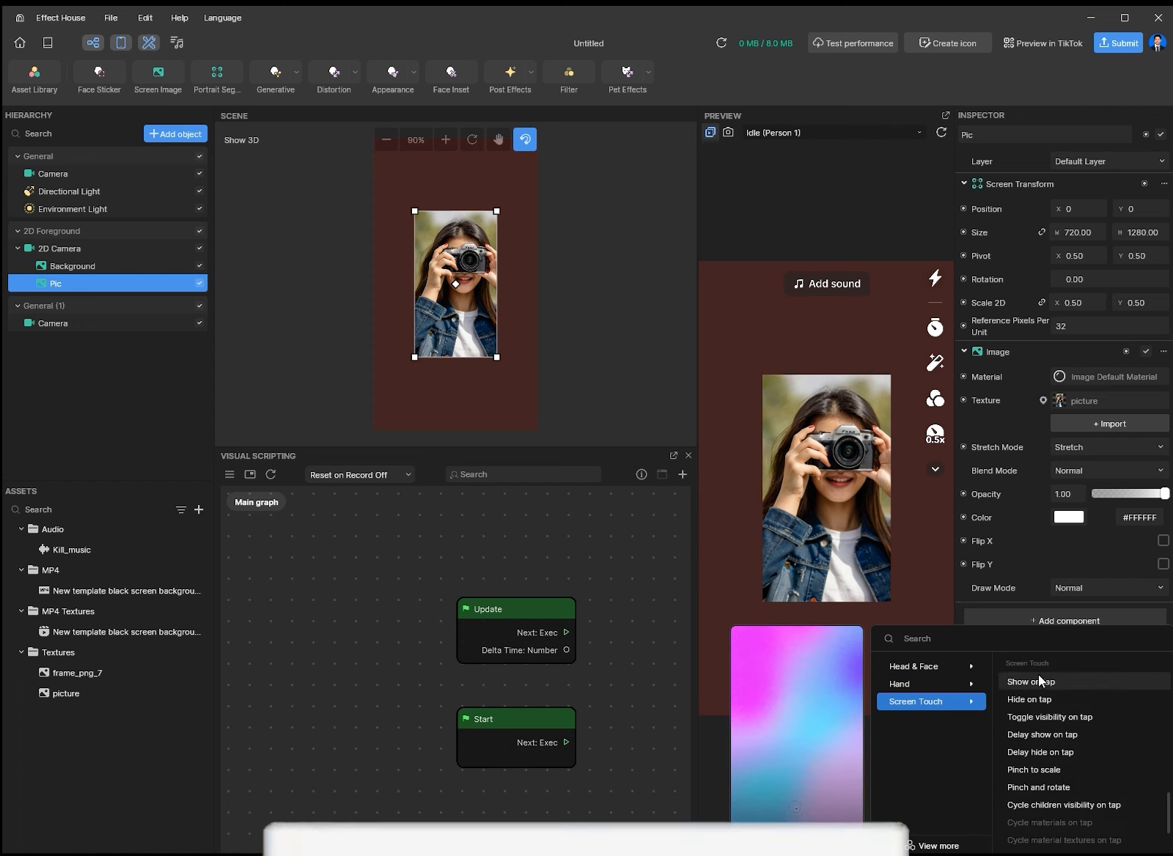
pyautogui.click(1096, 546)
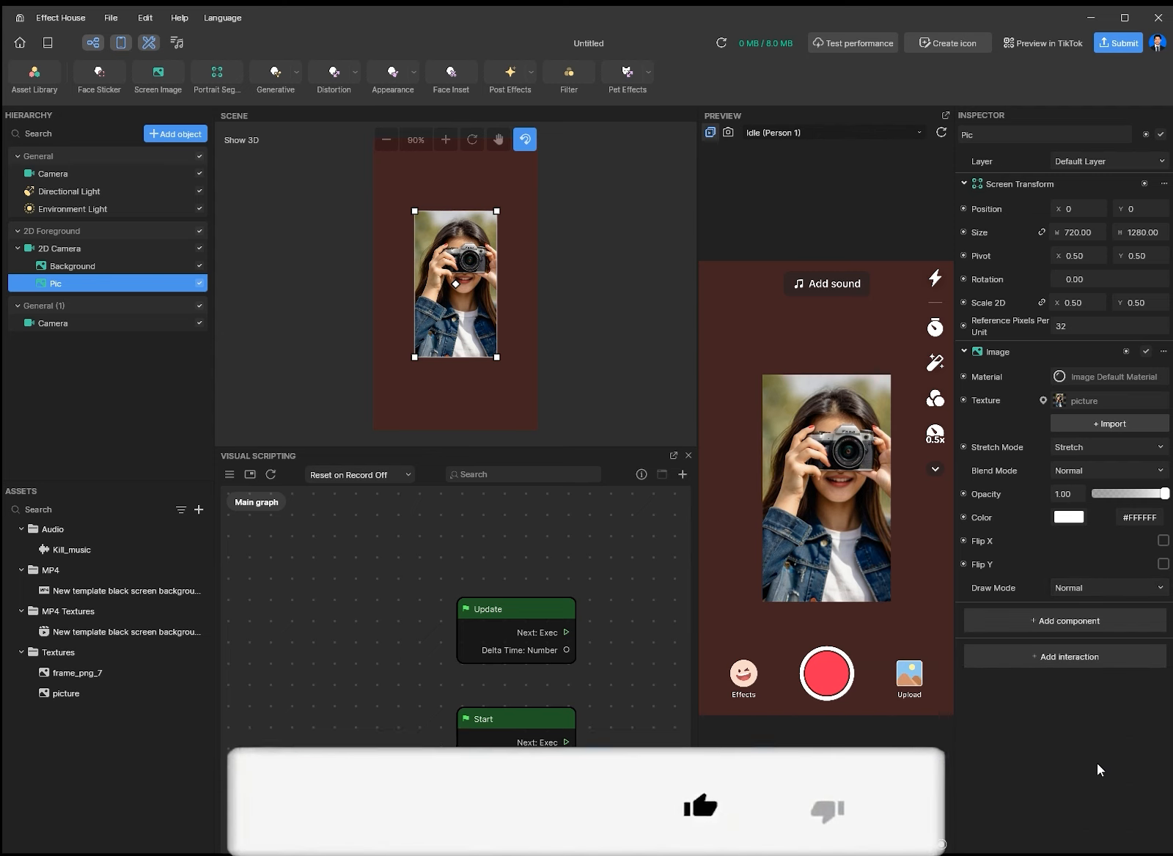